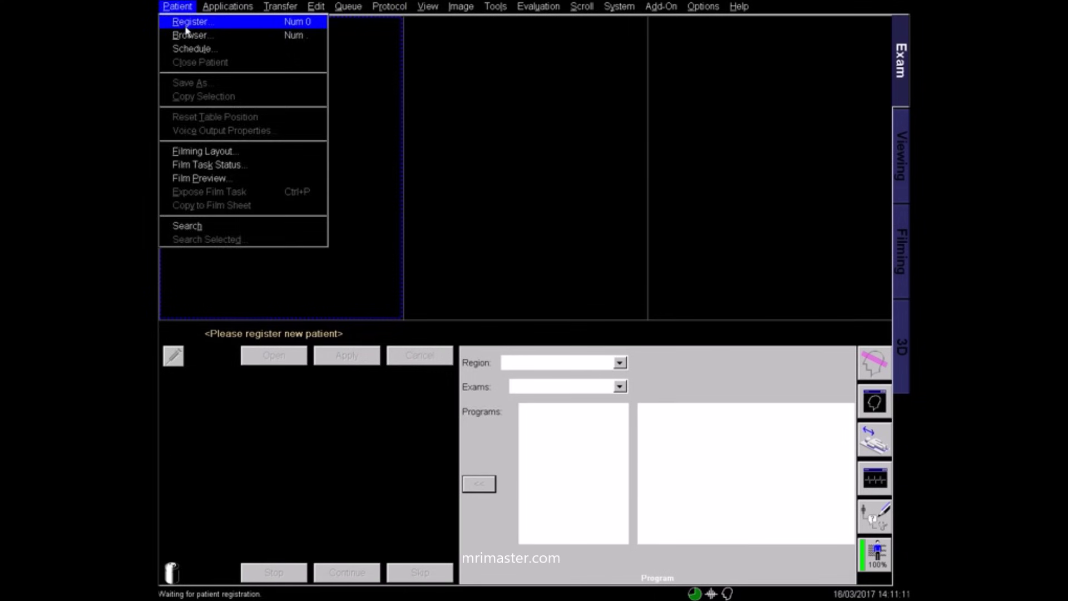
Start a new registration and enter the patient ID, date of birth, female sex and weight 90 kg
click(186, 22)
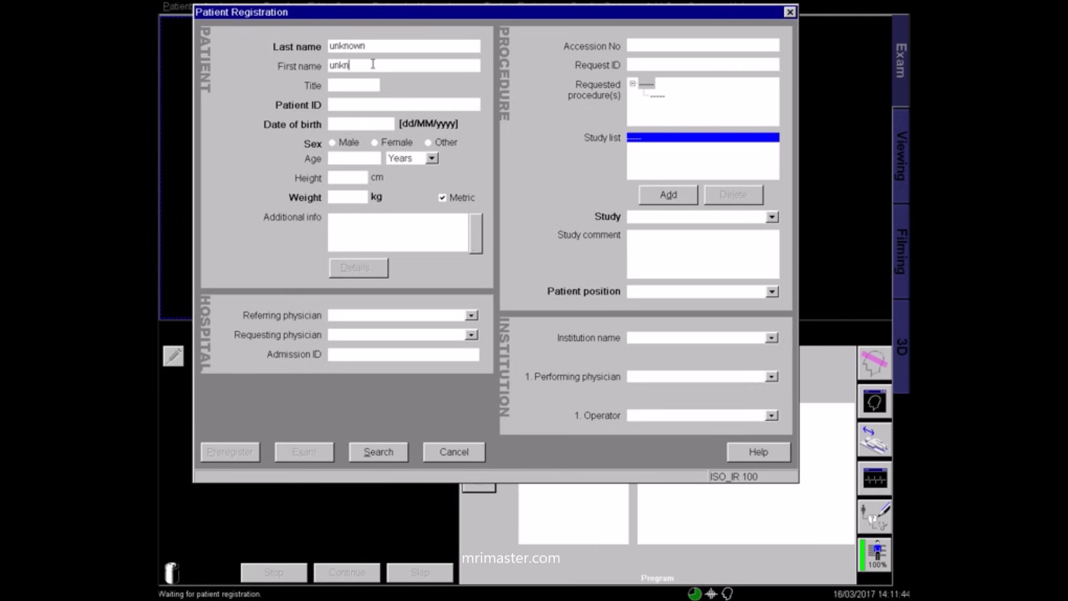
click(341, 99)
key(Tab)
text(01/0)
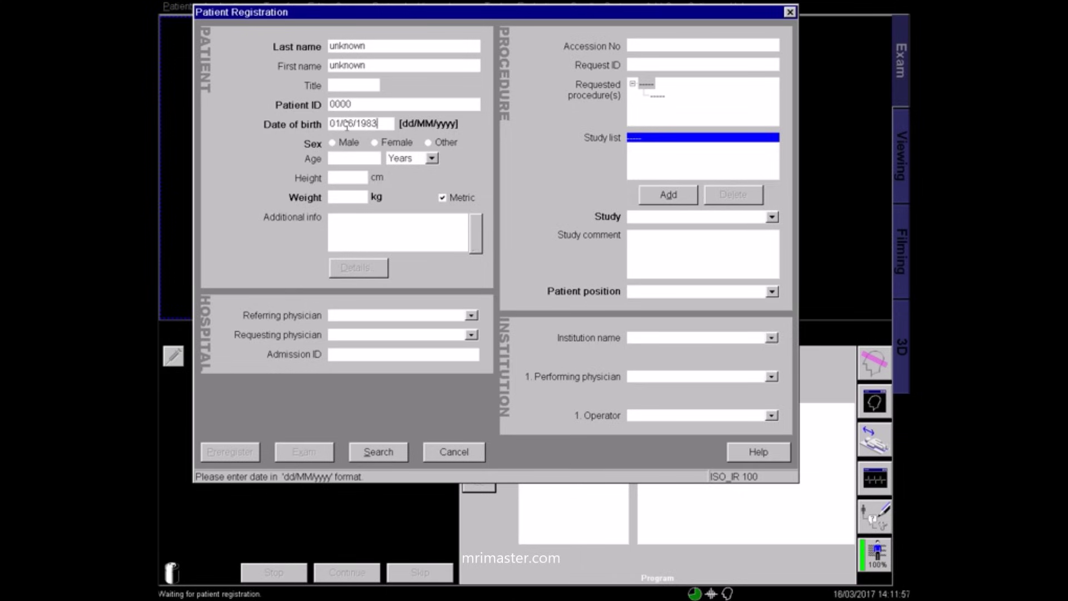
click(380, 146)
click(347, 199)
text(90)
Choose the 'brain general' study from the brain group of studies
click(771, 216)
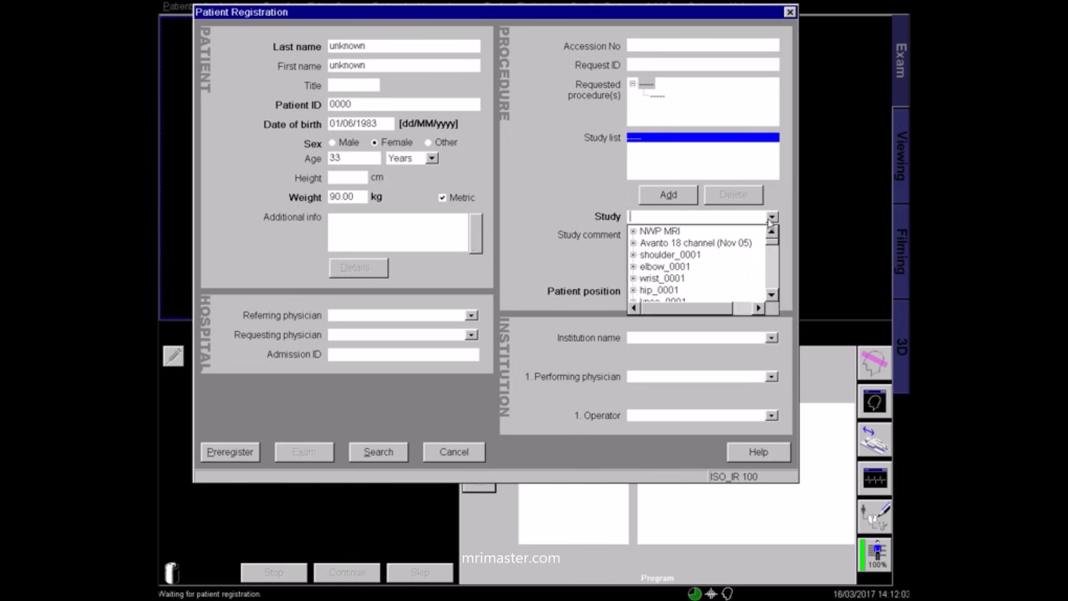
click(771, 295)
click(771, 295)
click(772, 296)
click(772, 296)
click(771, 295)
click(771, 295)
click(772, 295)
click(635, 278)
click(668, 280)
Set patient position to Head First - Supine and send the confirmed registration to the exam
click(767, 293)
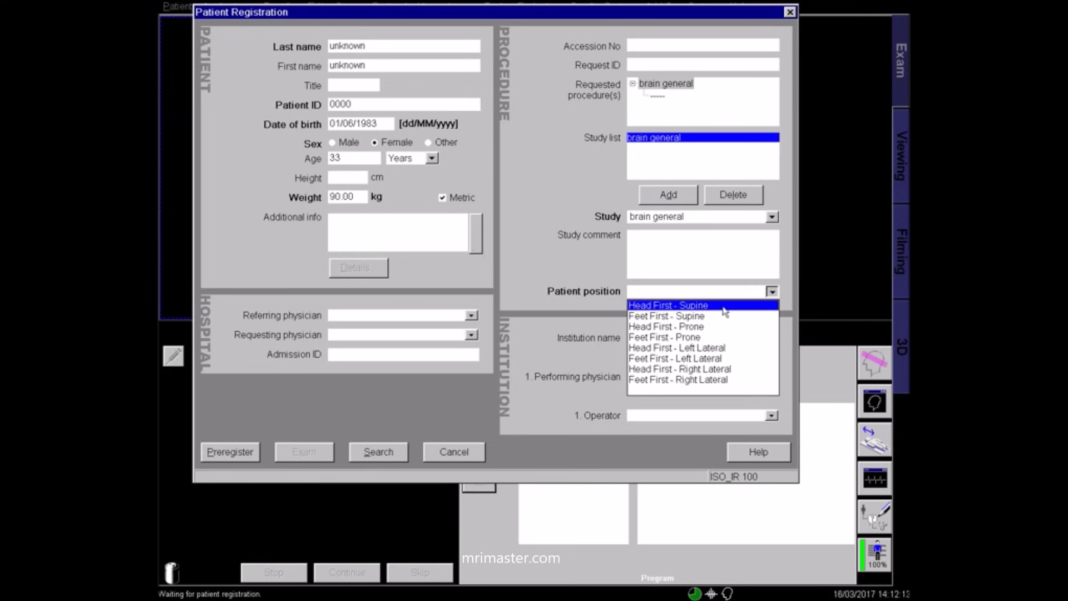
click(715, 307)
click(320, 451)
click(370, 350)
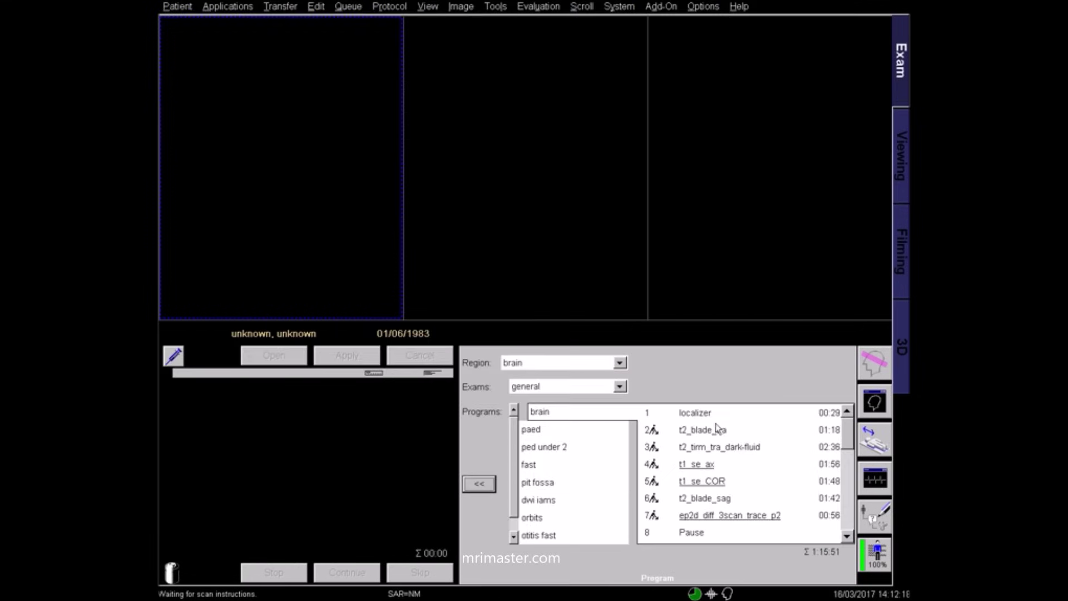
Queue the protocols from localizer through t1_se_COR post gd and continue past the warning to start scanning
click(717, 413)
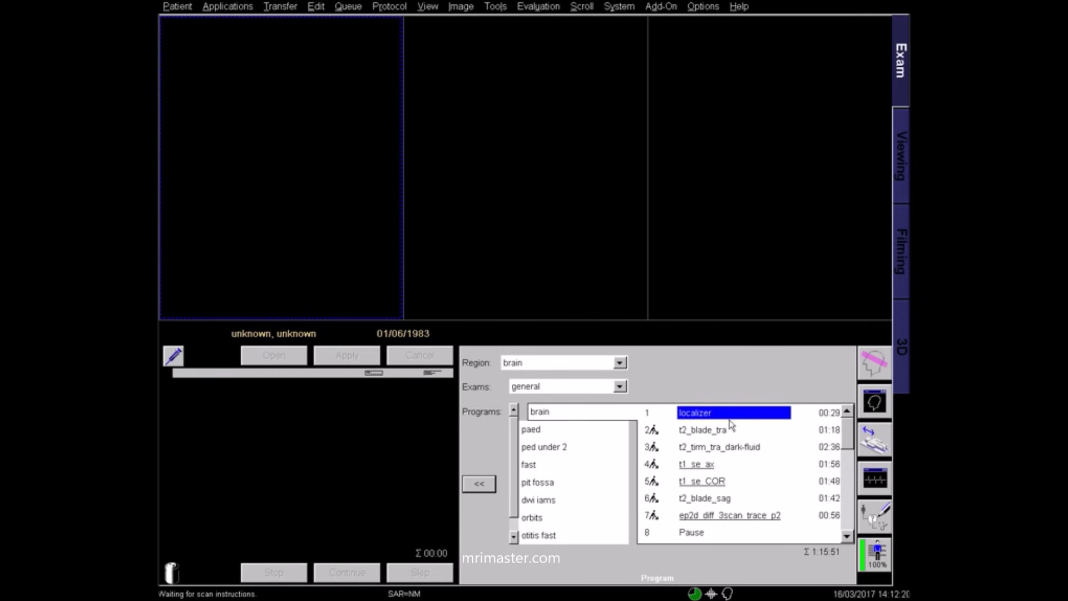
drag(843, 435, 849, 449)
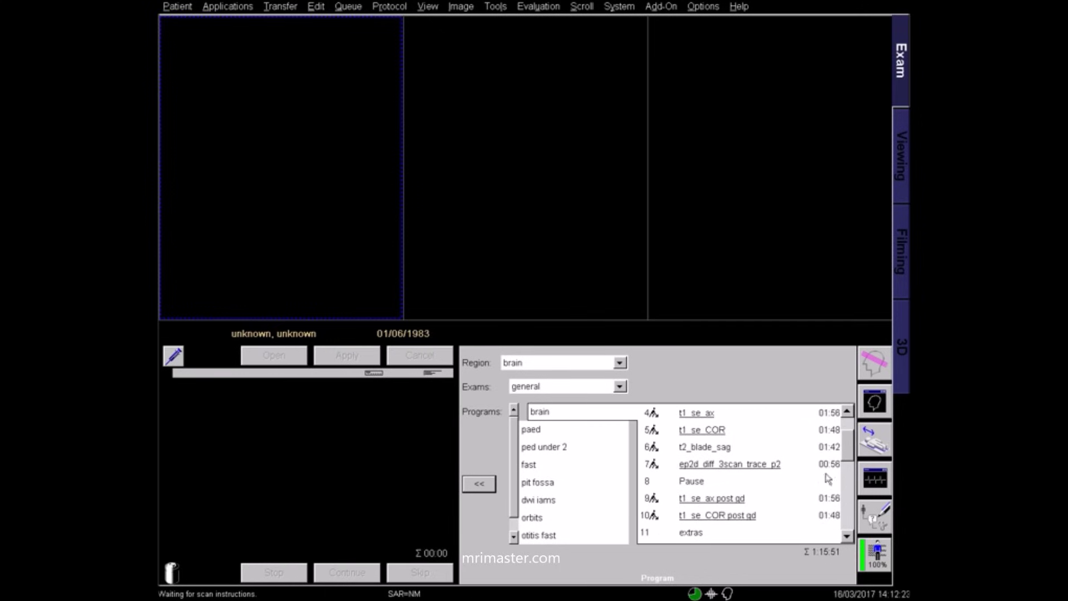
shift+click(745, 516)
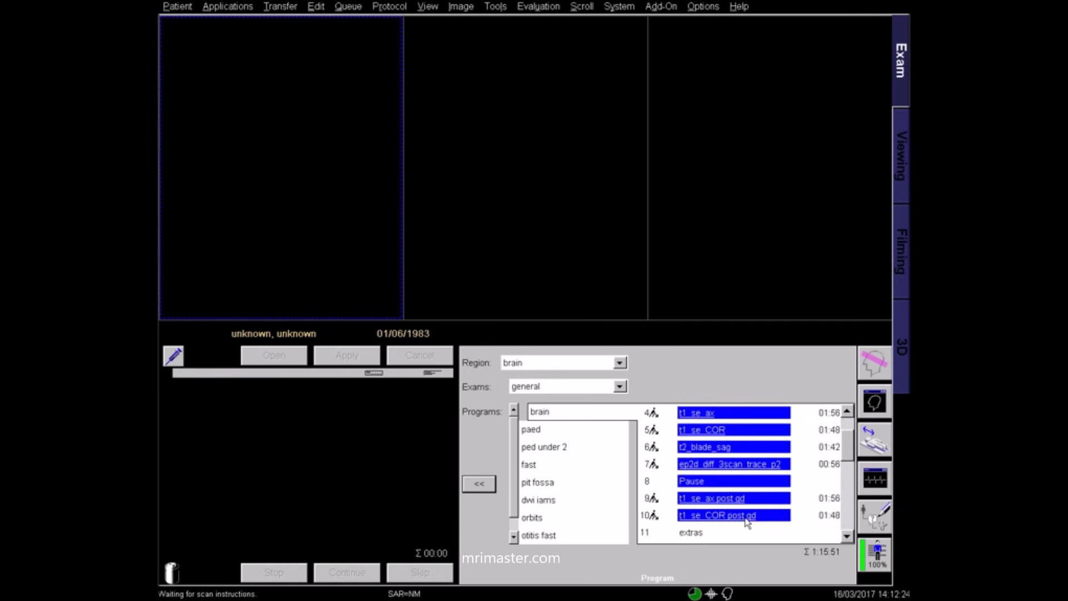
click(477, 484)
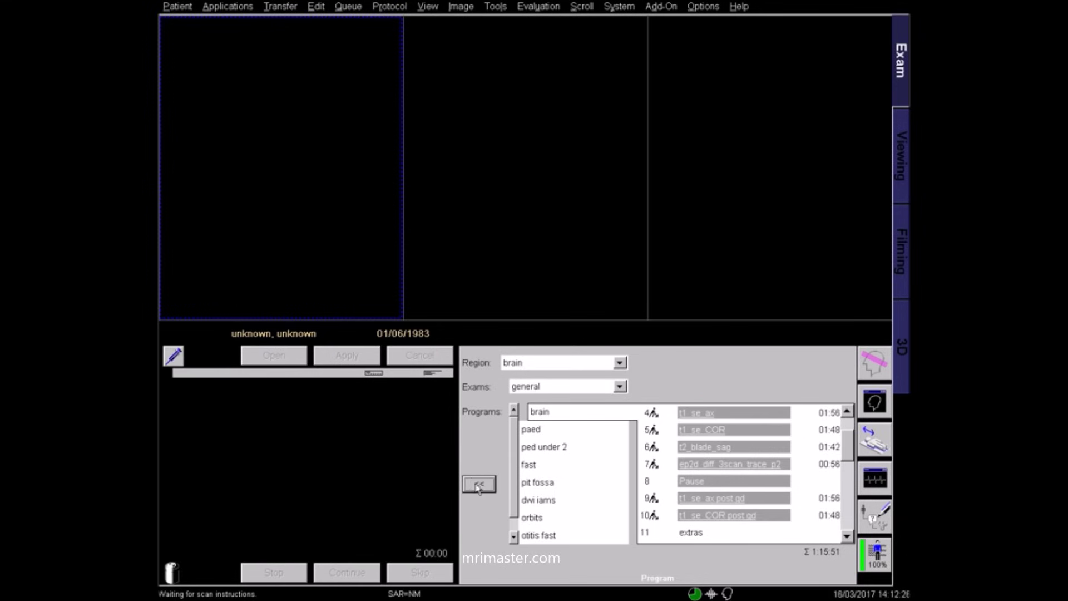
click(396, 364)
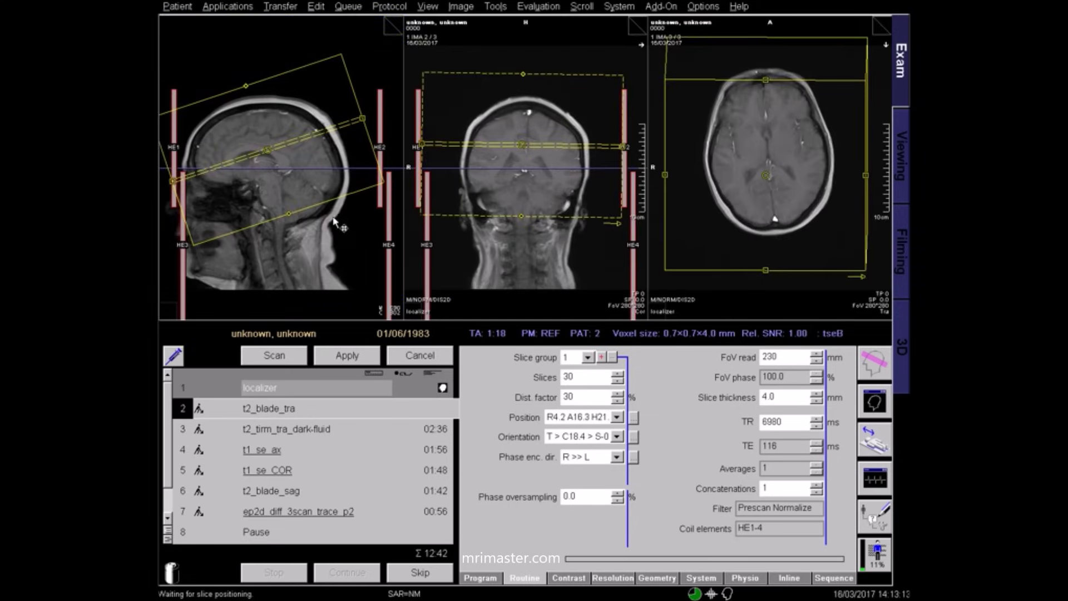
Lower, tilt and recentre the t2_blade_tra slice box on sagittal, coronal and axial localizers, then apply it
drag(267, 146, 267, 182)
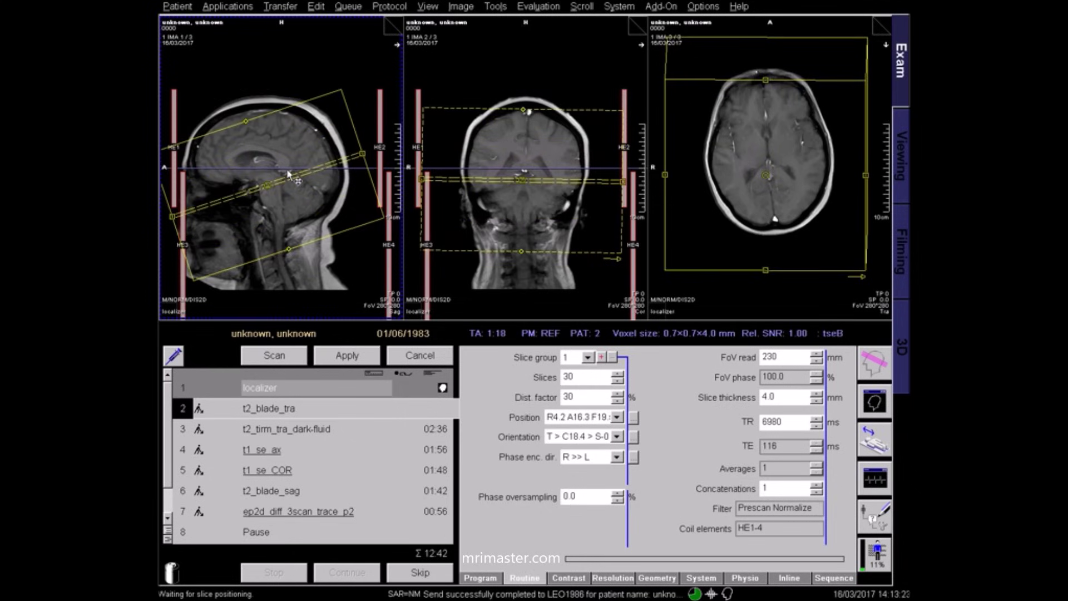
mouse_move(338, 161)
drag(337, 160, 341, 194)
mouse_move(265, 177)
mouse_down()
mouse_move(321, 176)
mouse_move(266, 173)
mouse_up()
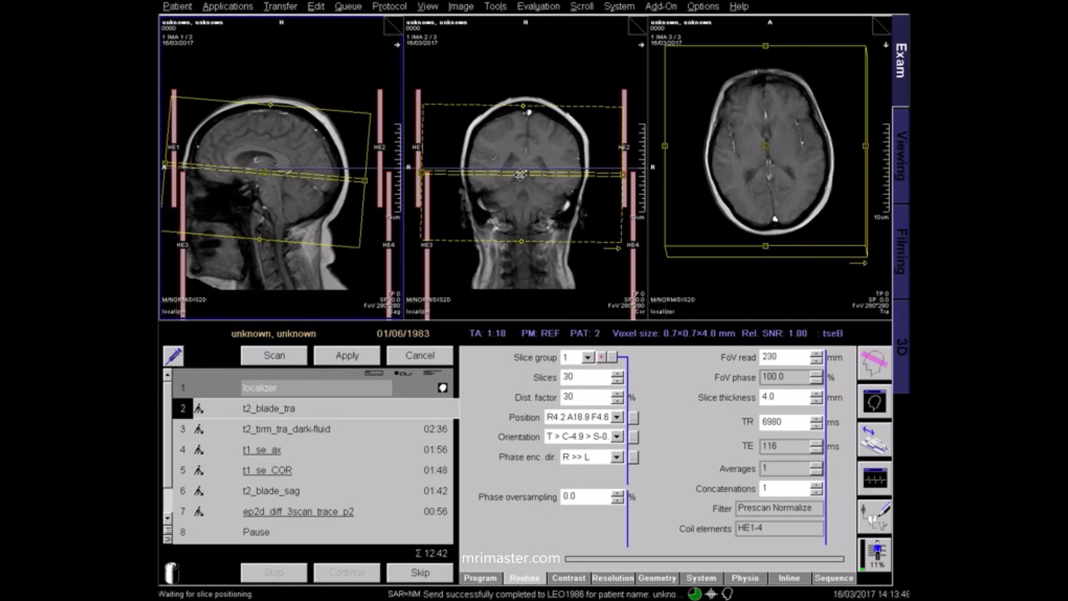
drag(521, 175, 527, 175)
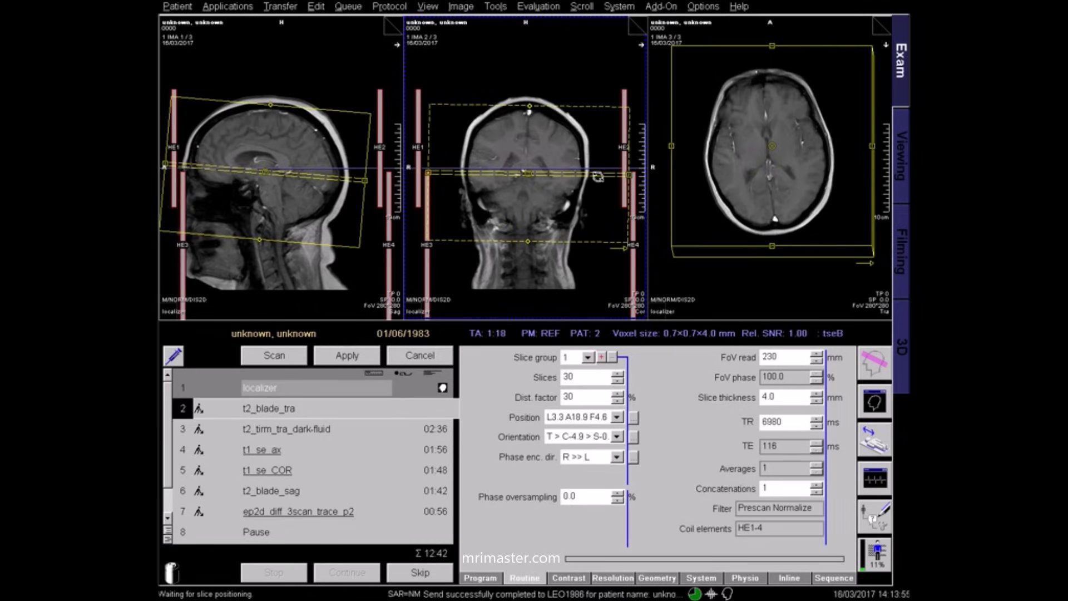
drag(599, 175, 528, 173)
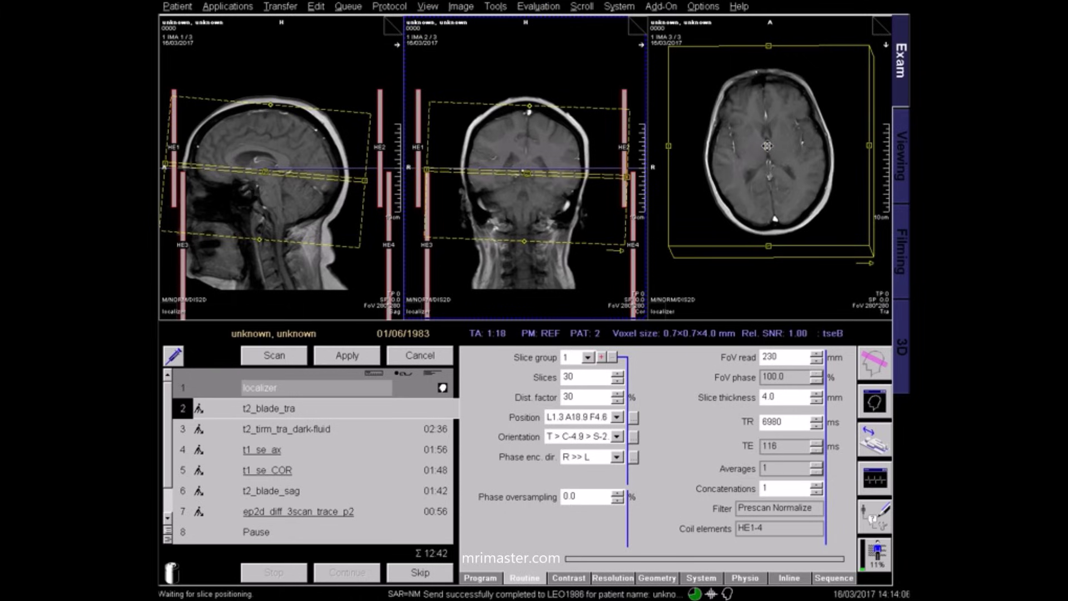
drag(768, 147, 767, 146)
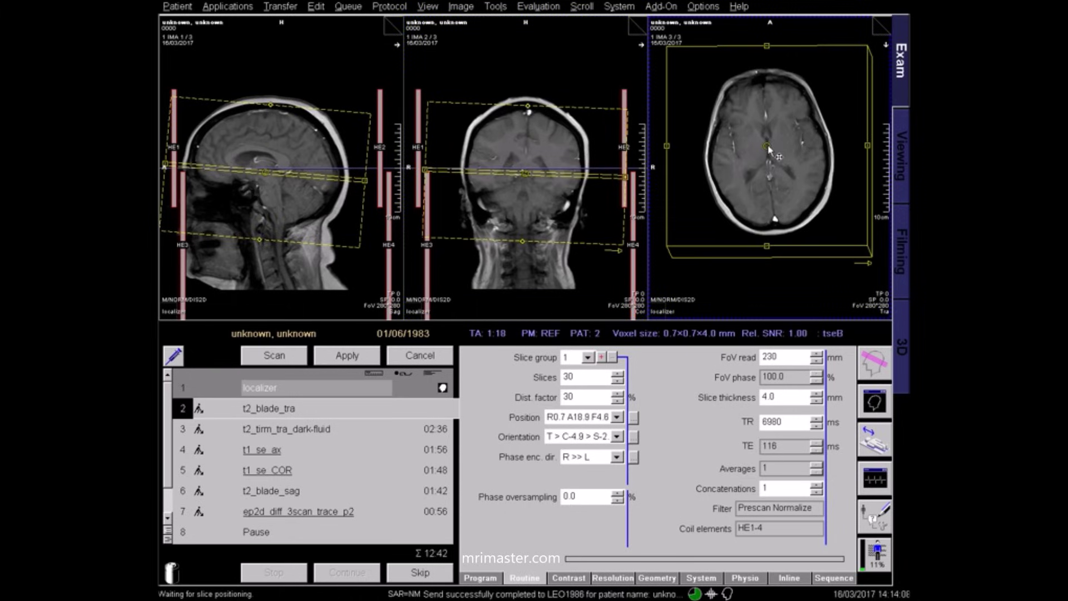
click(347, 355)
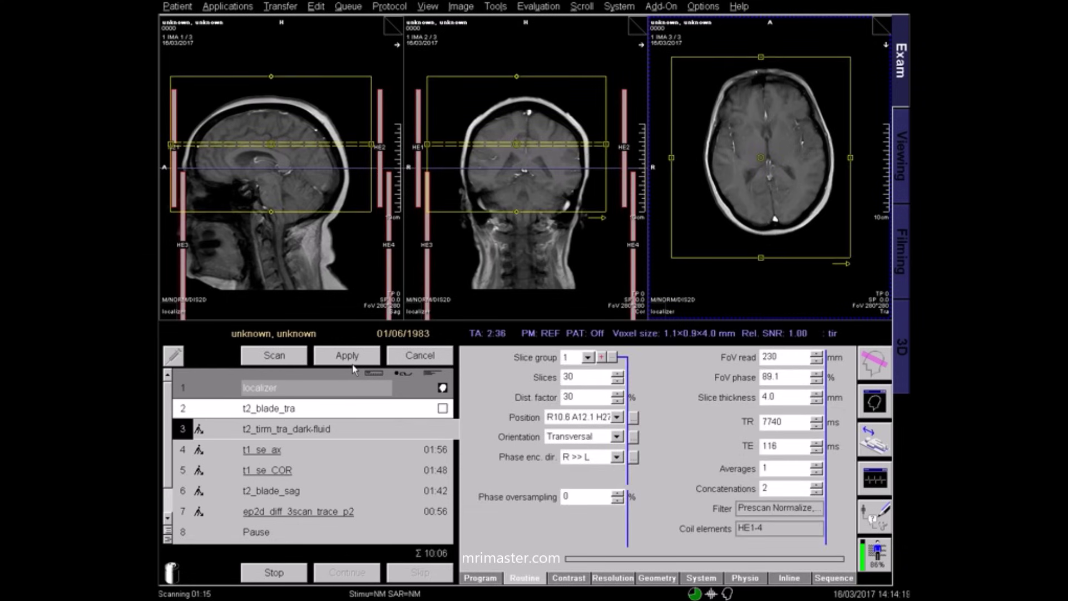
Copy the slice-group centre and sat regions from t2_blade_tra onto t2_tirm_tra_dark-fluid and apply
right_click(308, 410)
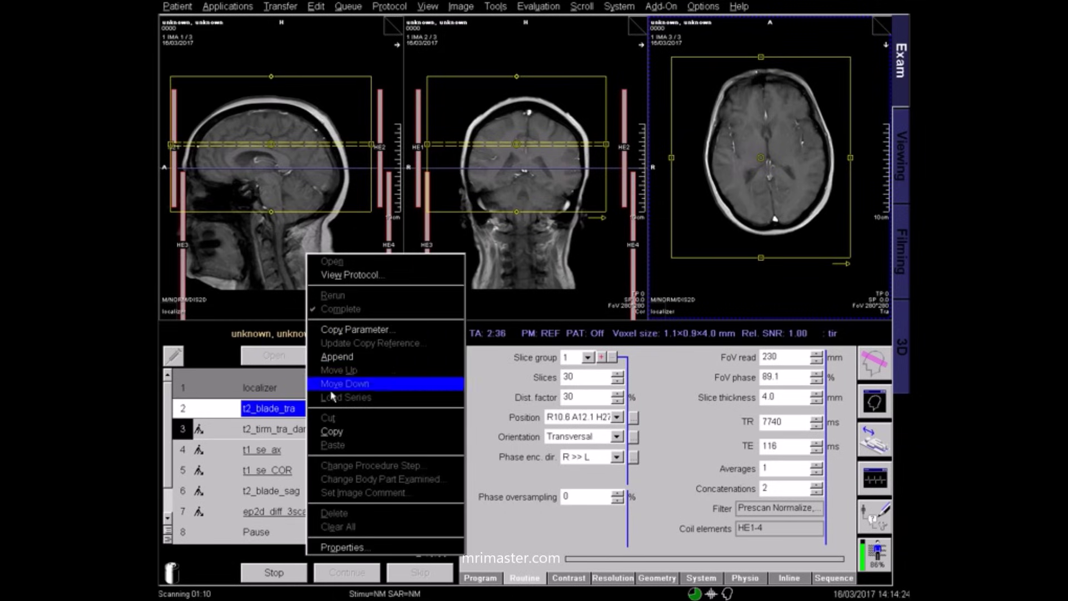
click(361, 332)
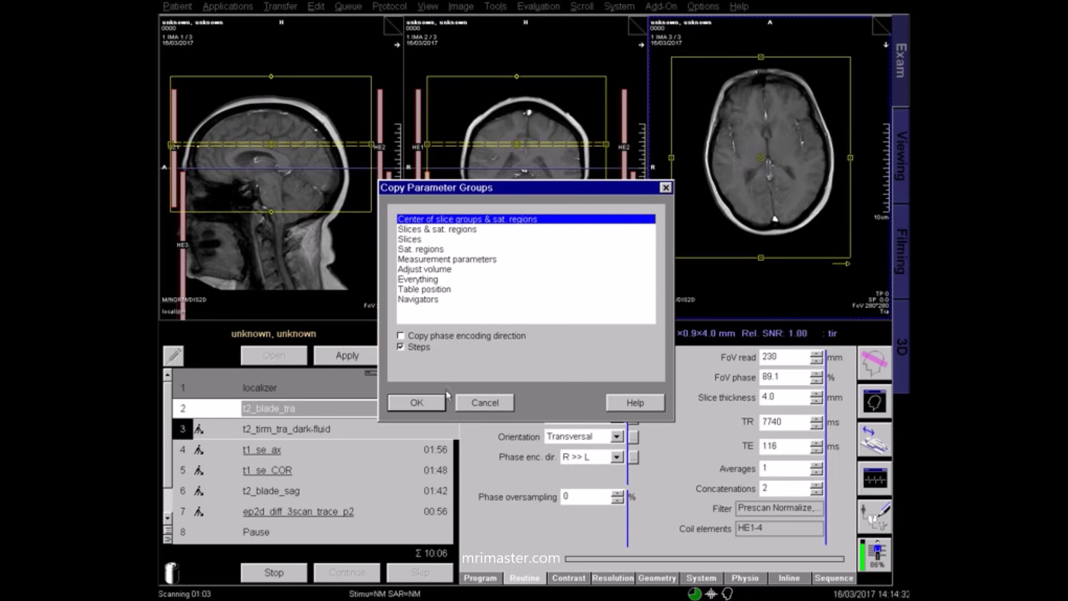
click(434, 406)
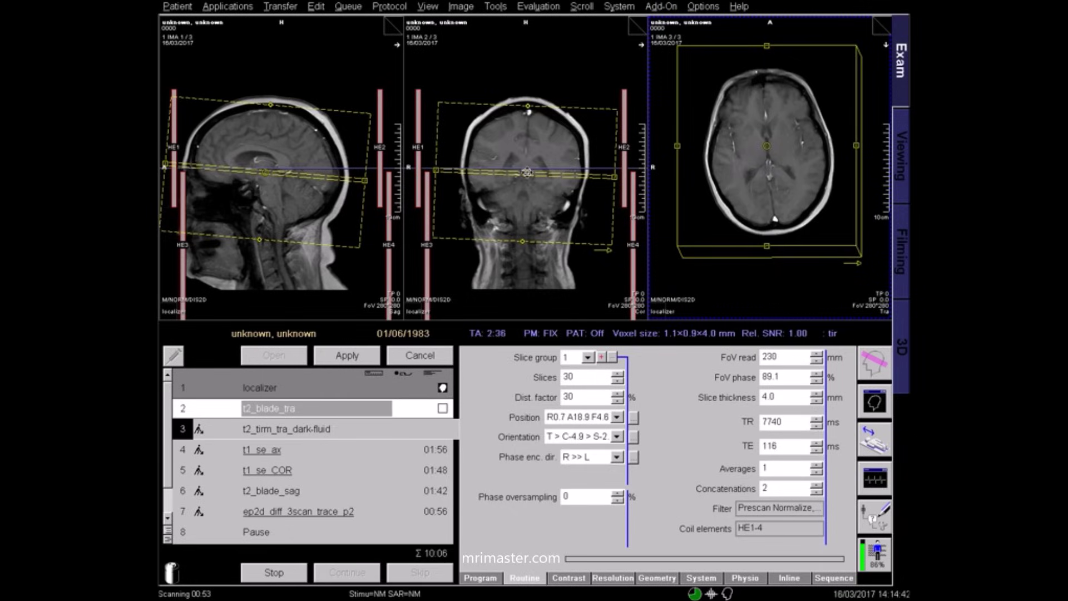
click(349, 357)
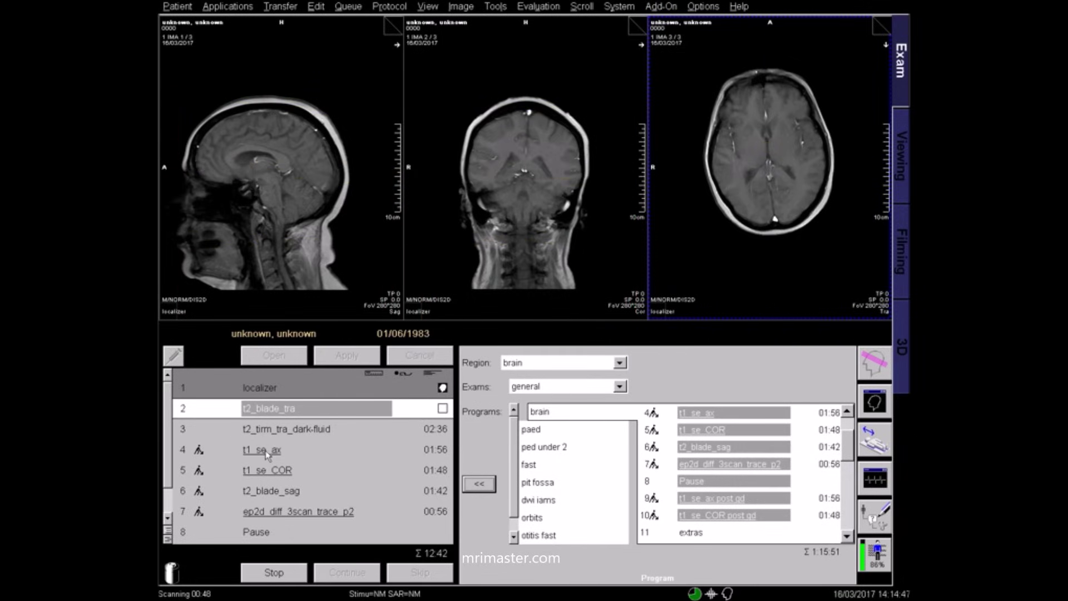
Open t1_se_ax, copy t2_blade_tra's slice-group centre onto it, and apply it
click(273, 454)
click(275, 355)
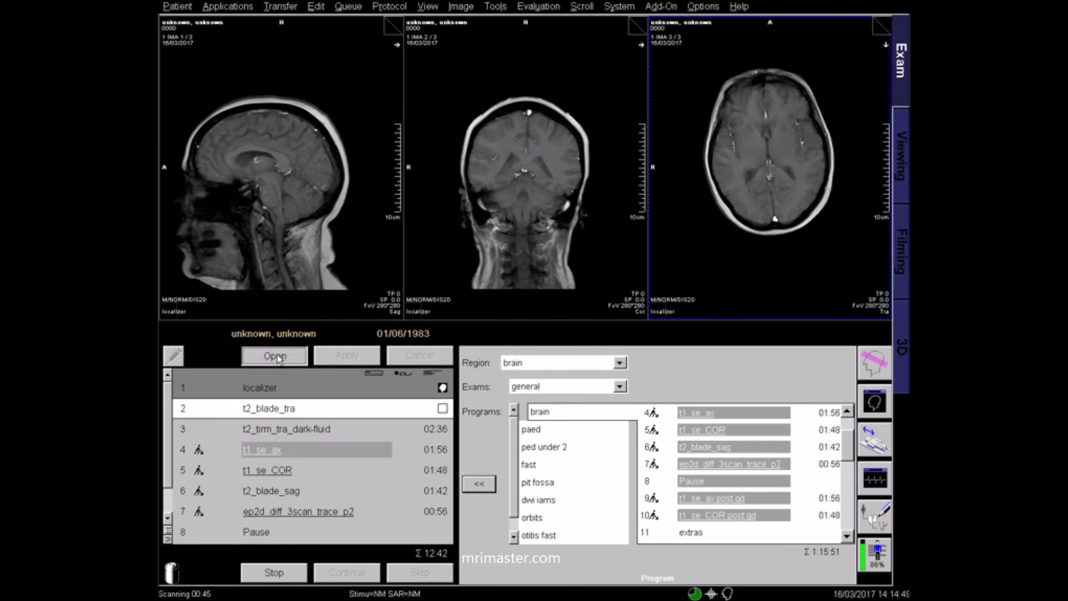
right_click(294, 414)
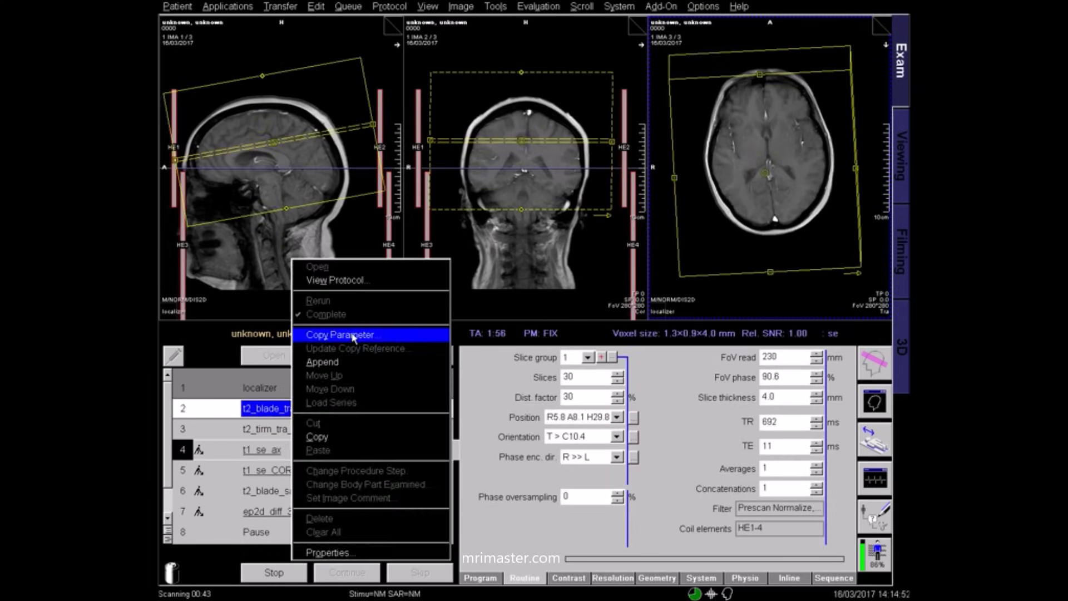
click(300, 334)
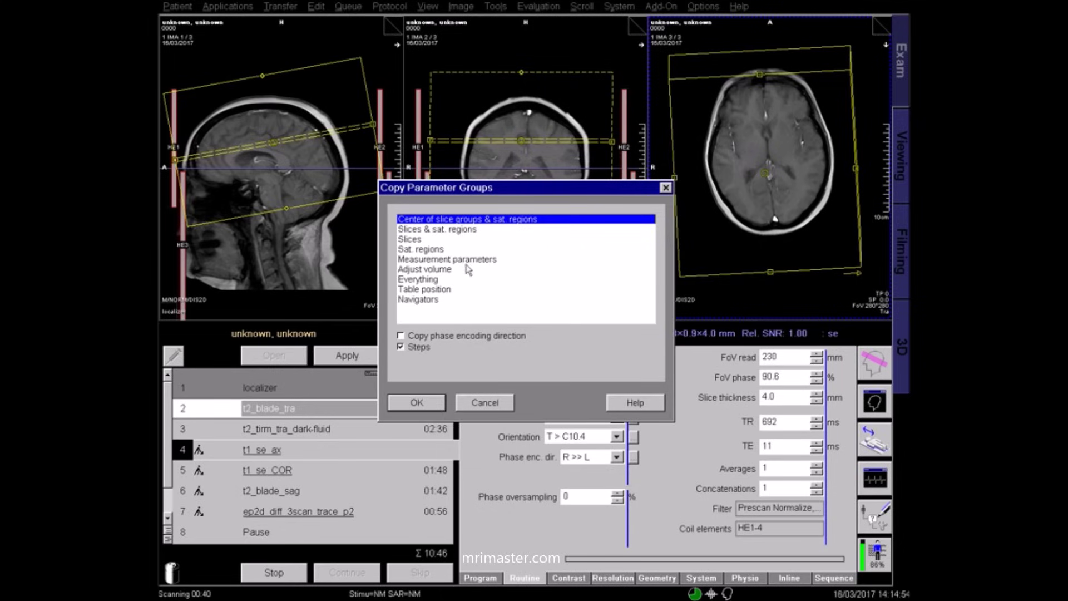
click(432, 405)
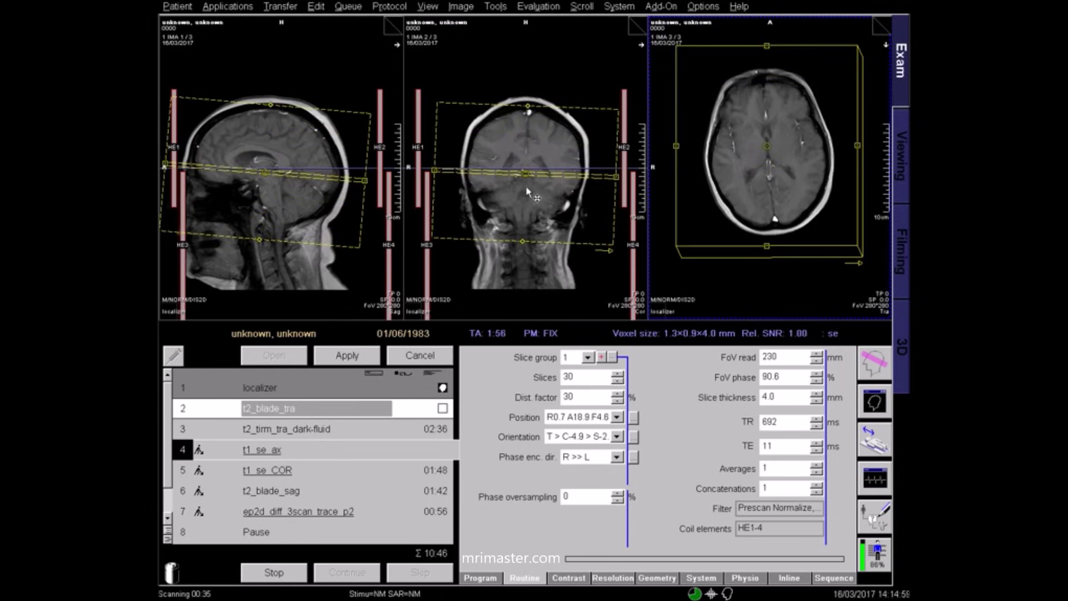
click(348, 363)
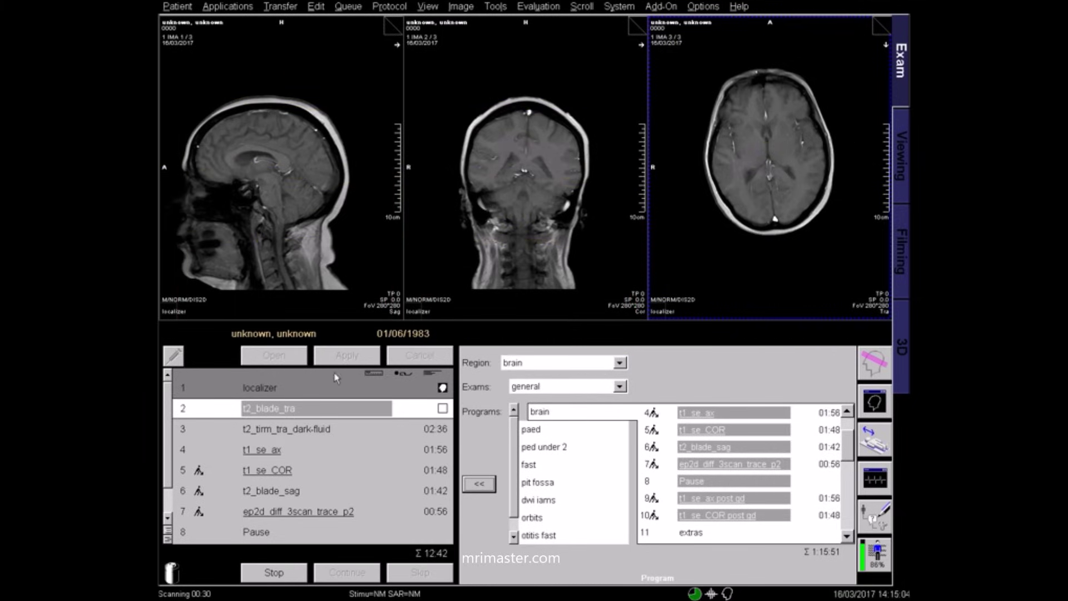
click(289, 472)
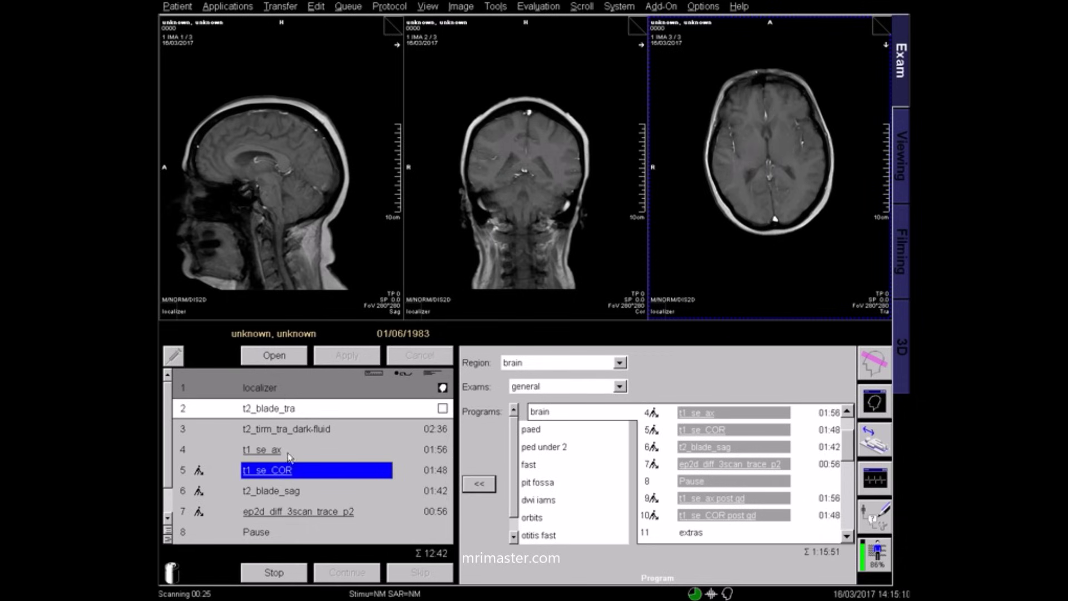
Open t1_se_COR and reposition its slice box on the sagittal localizer, rotating it near-vertical
click(278, 357)
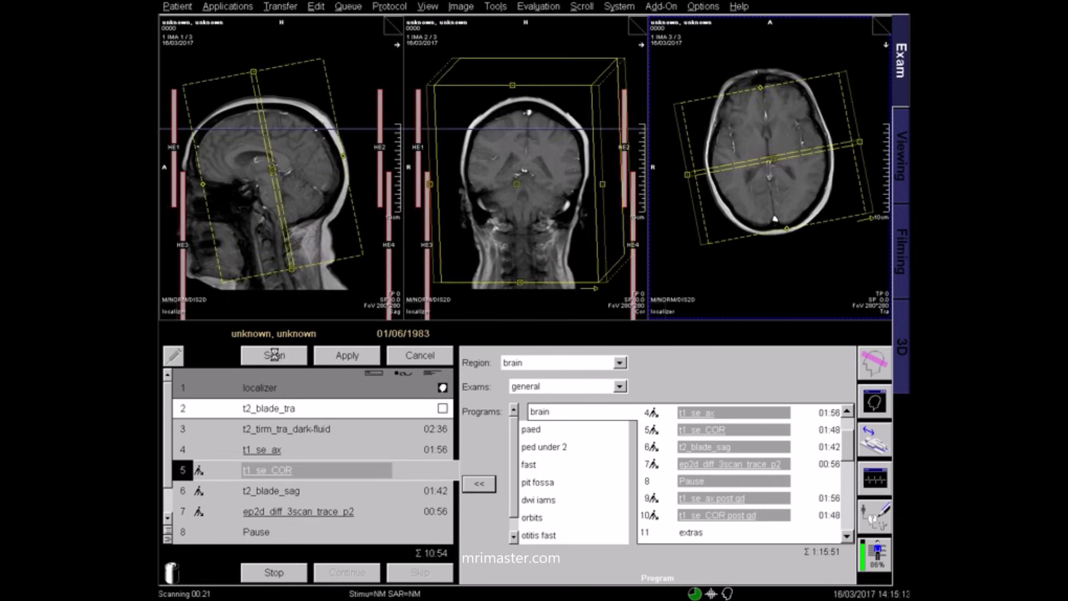
drag(274, 170, 345, 158)
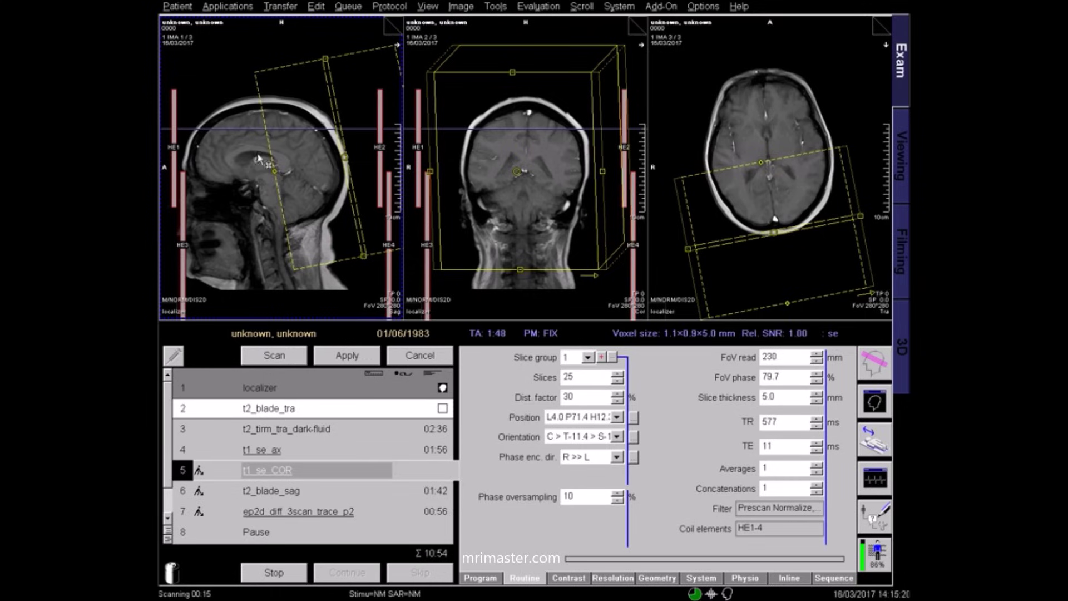
drag(344, 157, 261, 163)
drag(274, 228, 256, 230)
drag(259, 162, 266, 167)
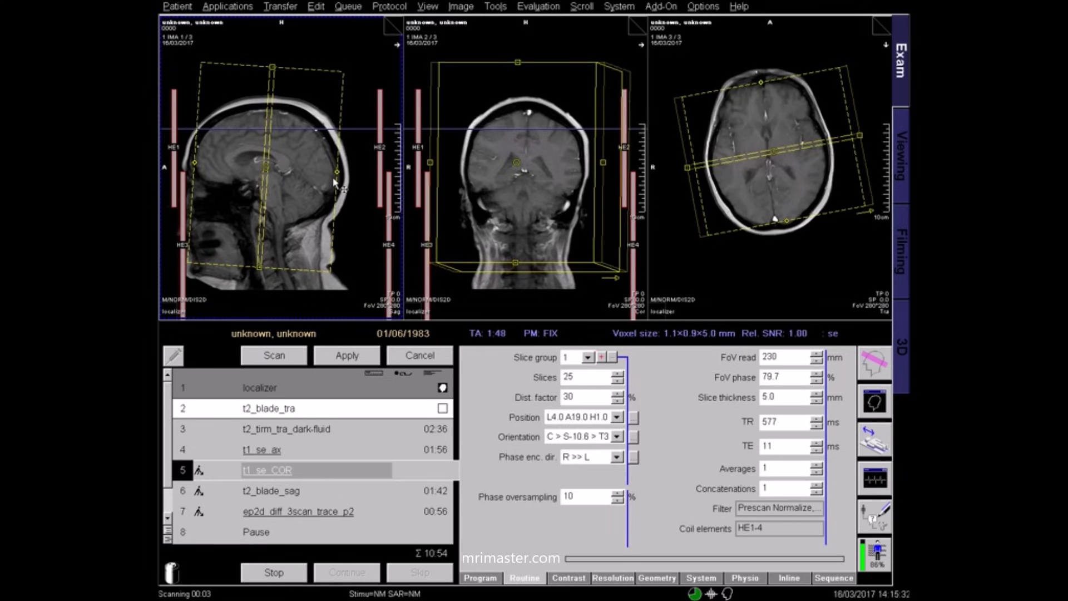
Shift and tilt the coronal slice stack to the brain midline on coronal and axial images, then apply
drag(516, 164, 525, 163)
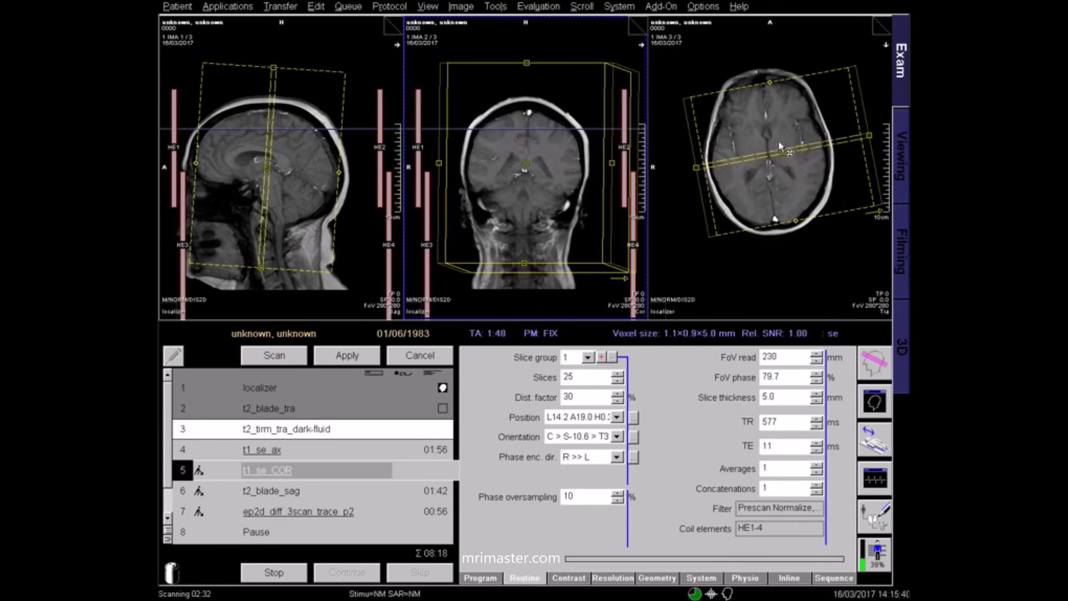
drag(844, 136, 847, 149)
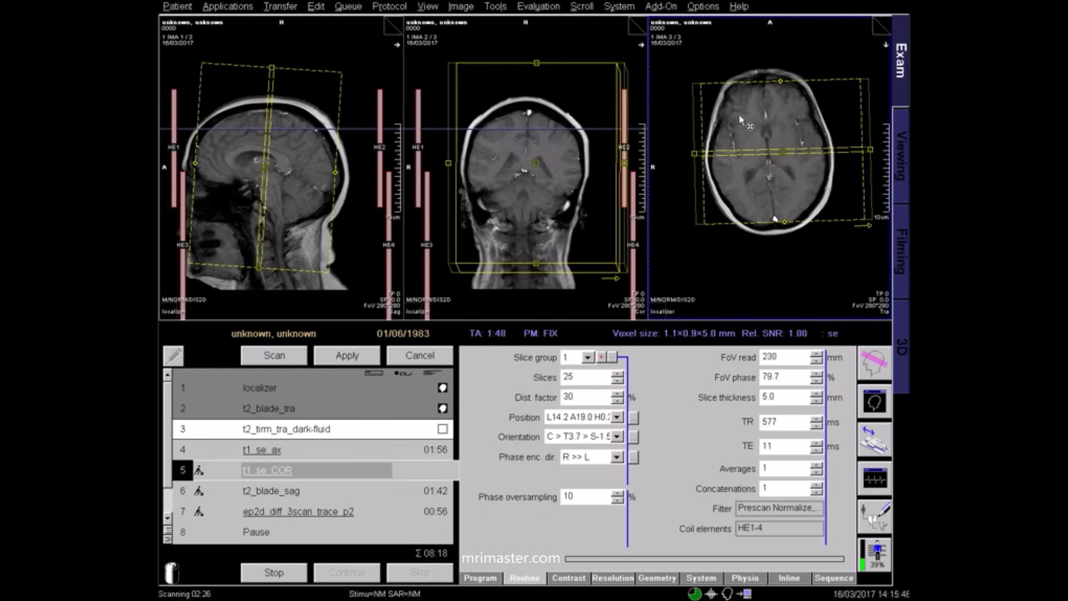
drag(781, 150, 766, 150)
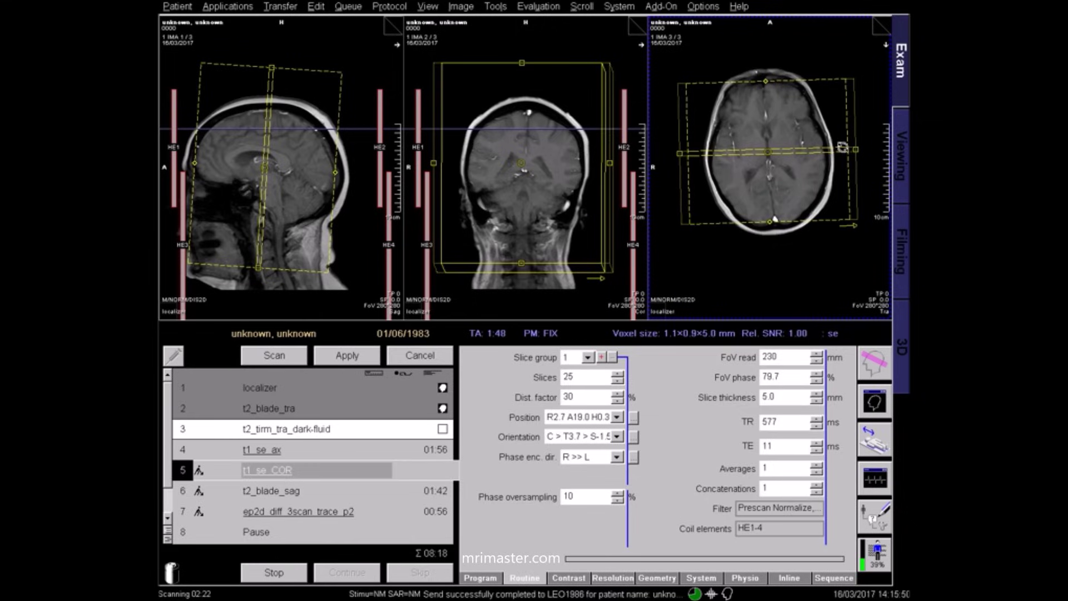
drag(841, 147, 837, 148)
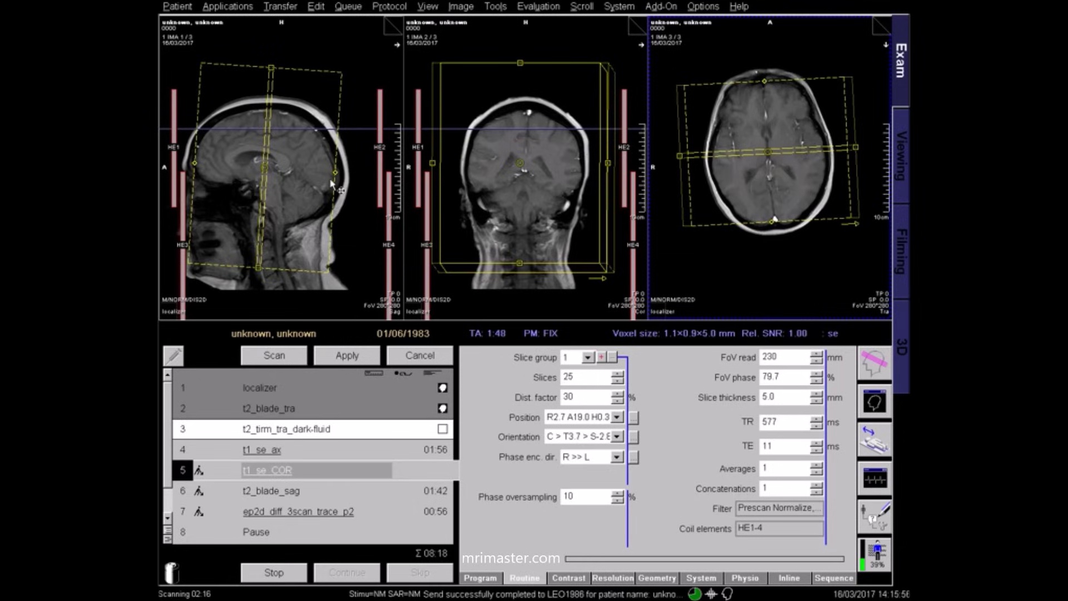
click(337, 361)
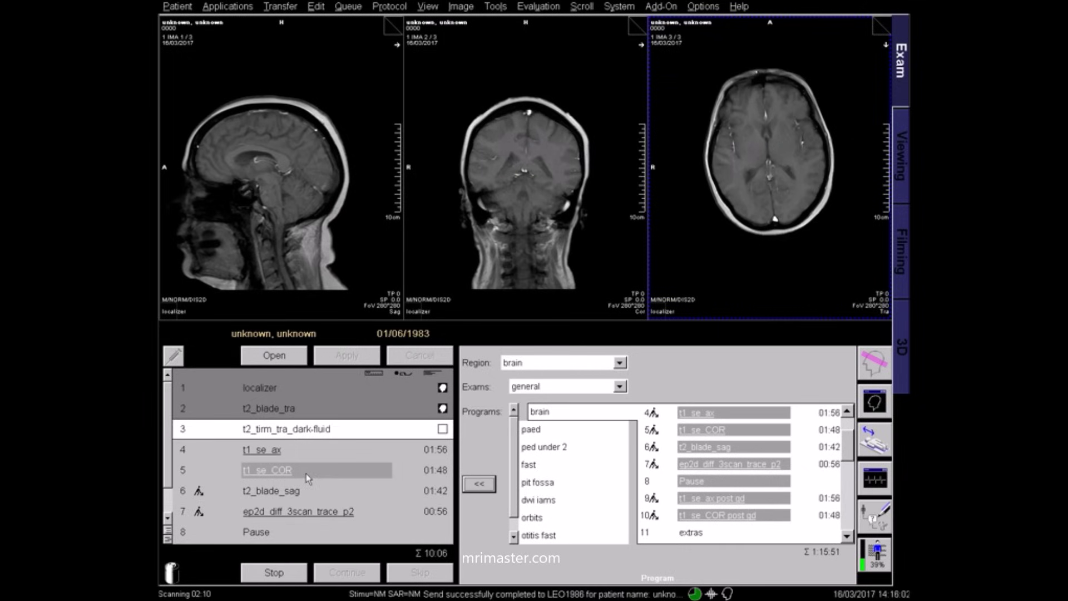
Open t2_blade_sag and lower its slice group on the sagittal localizer
click(303, 493)
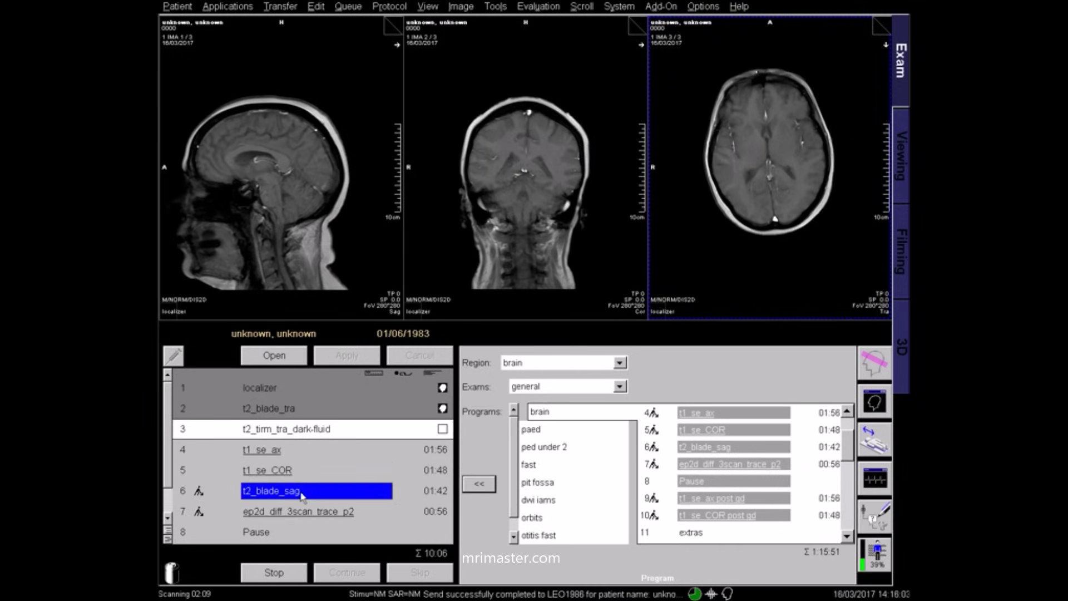
click(284, 359)
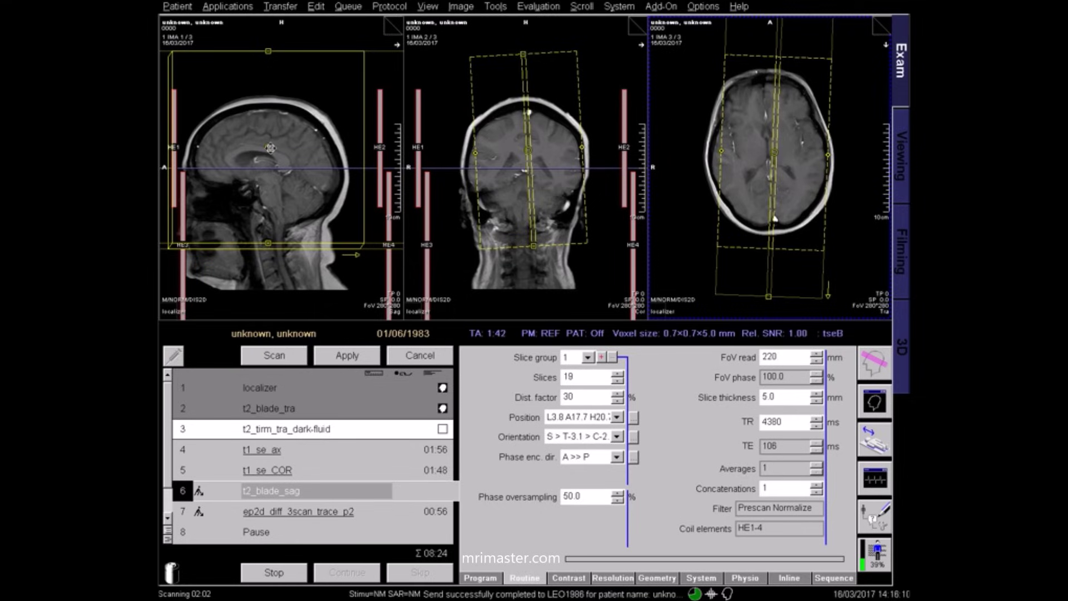
drag(271, 148, 270, 166)
drag(266, 177, 266, 181)
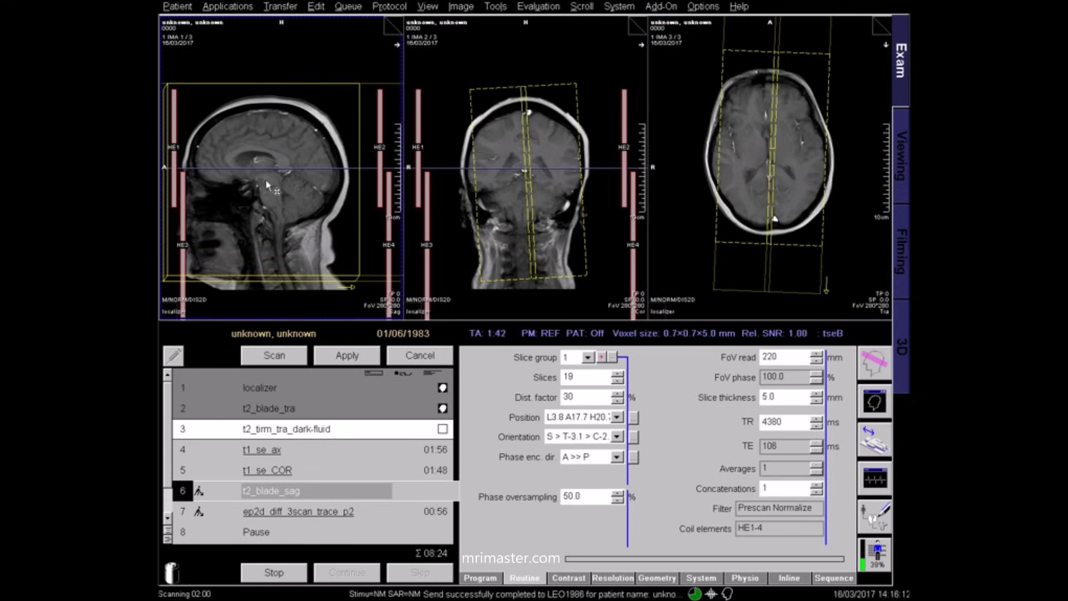
Centre and tilt the sagittal slices along the midline on coronal and axial images, then apply
drag(534, 182, 570, 181)
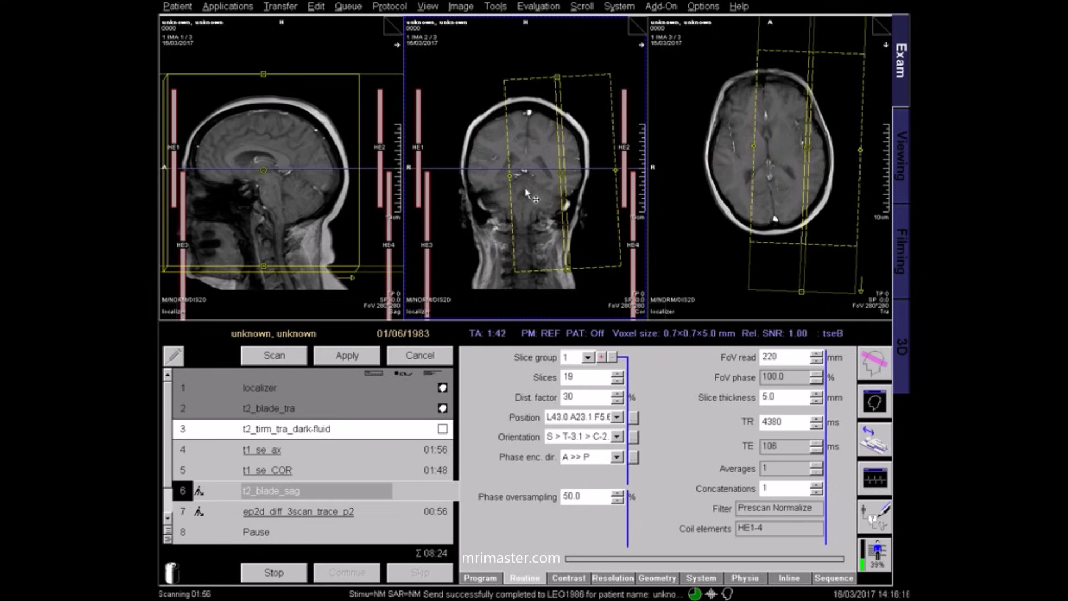
drag(562, 176, 524, 178)
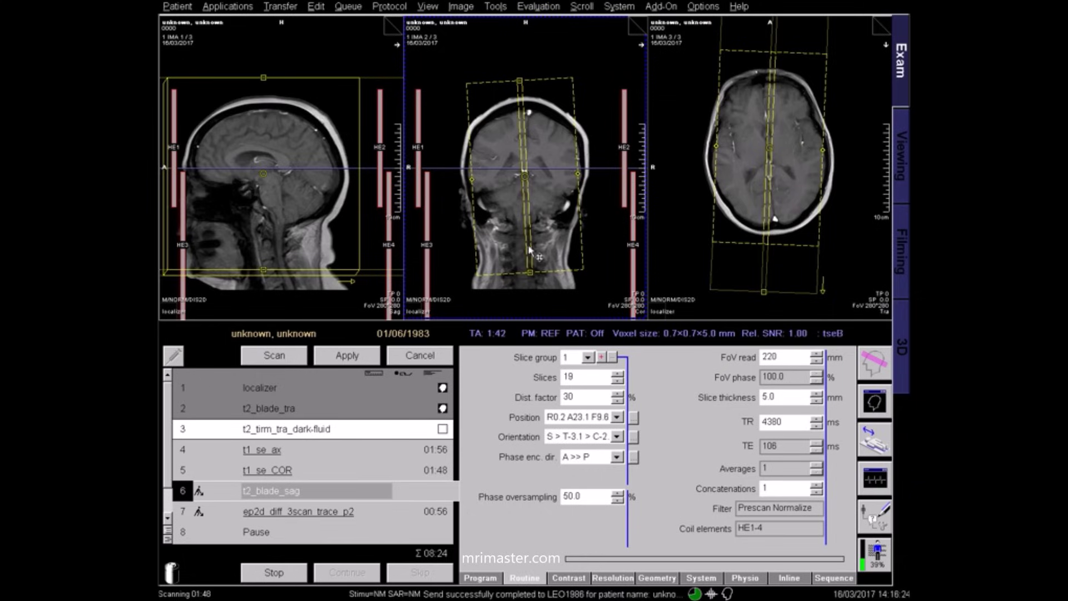
drag(527, 246, 520, 248)
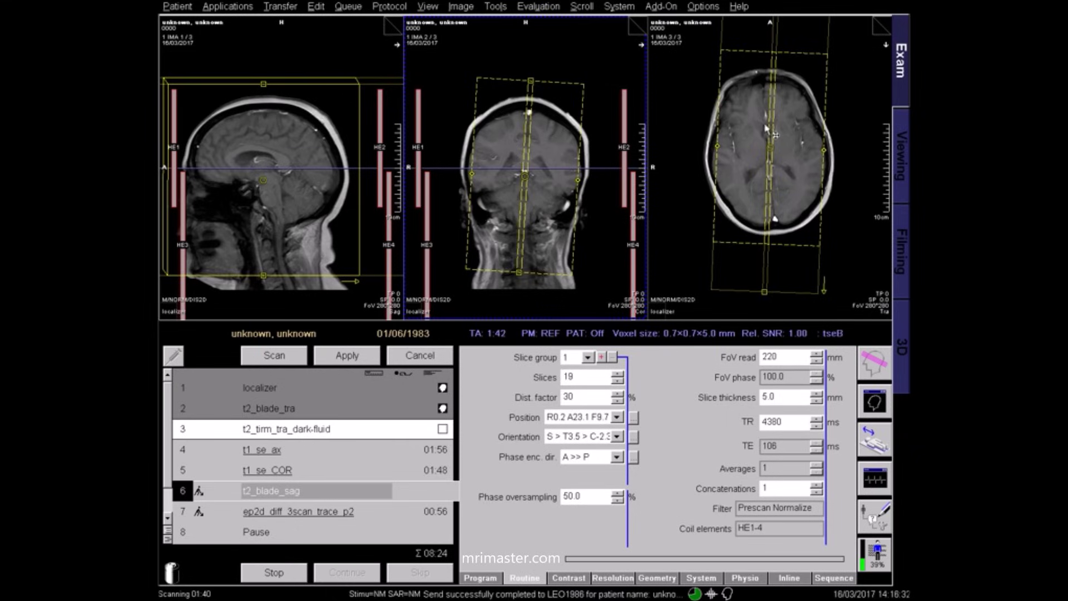
drag(771, 225, 776, 221)
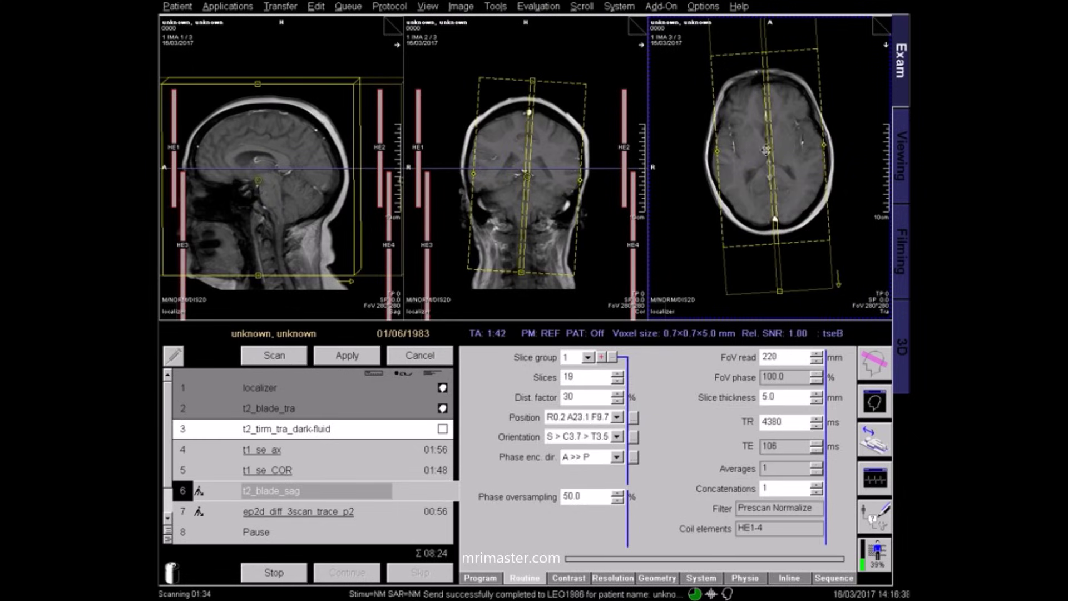
drag(771, 147, 767, 151)
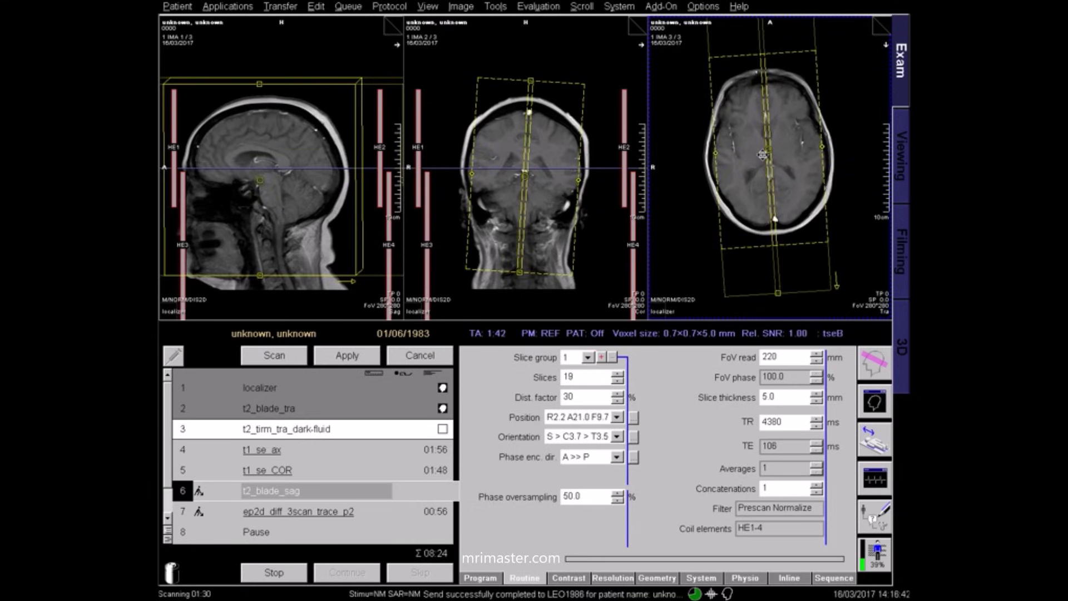
click(356, 361)
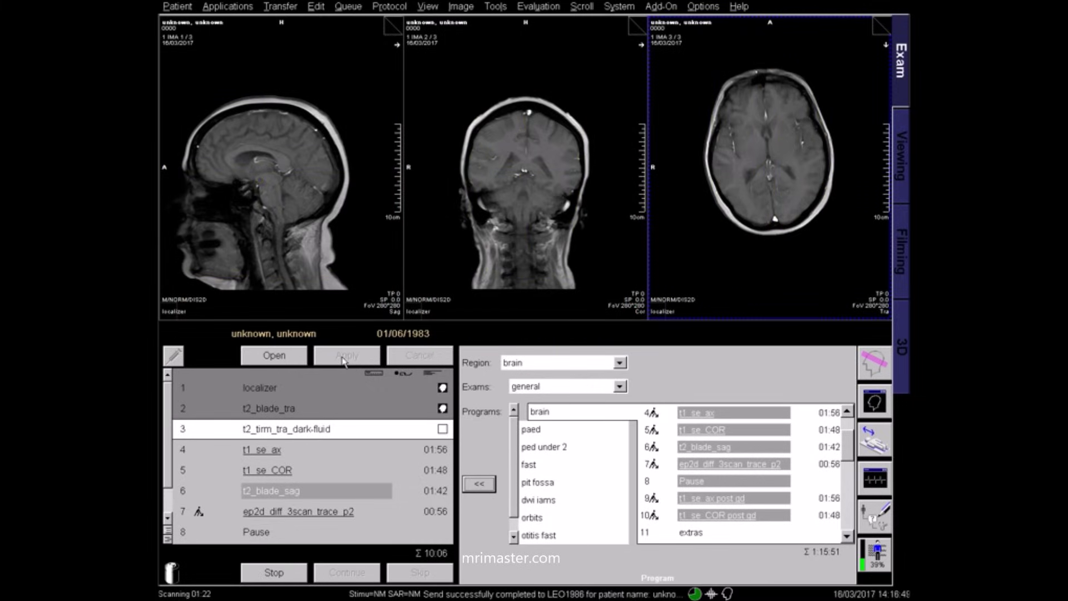
Open ep2d_diff_3scan_trace_p2, place and tilt its slab over the brain on sagittal and coronal images, then apply
click(338, 512)
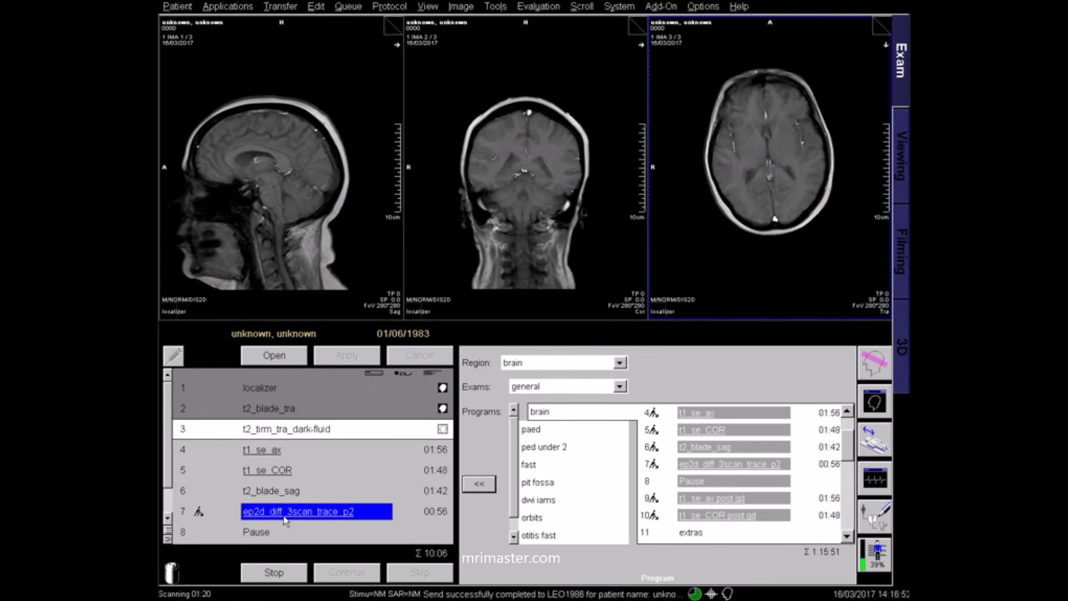
click(280, 362)
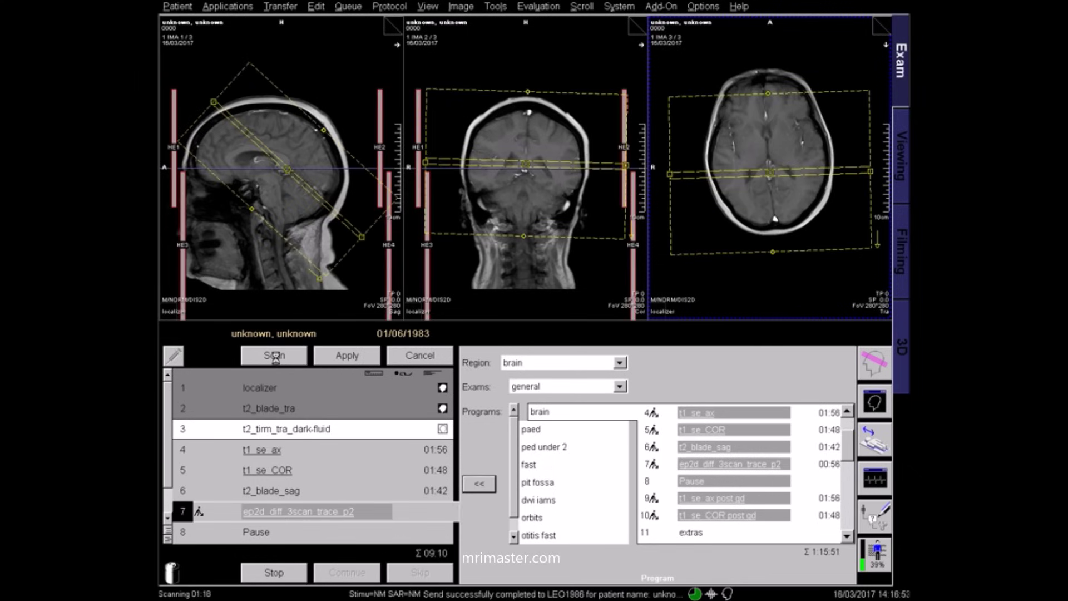
drag(284, 165, 267, 142)
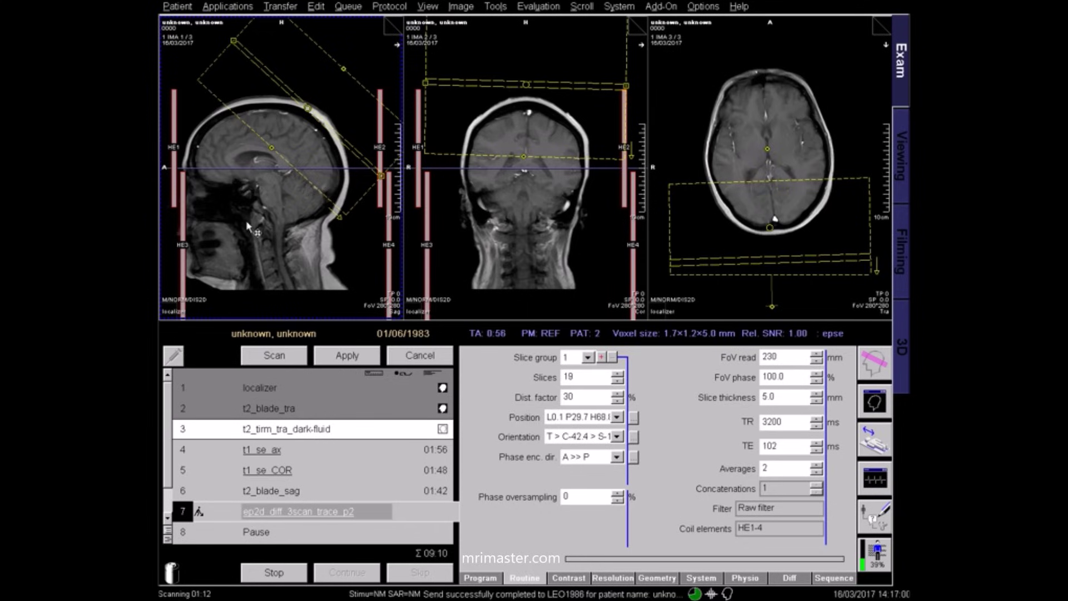
drag(381, 176, 362, 203)
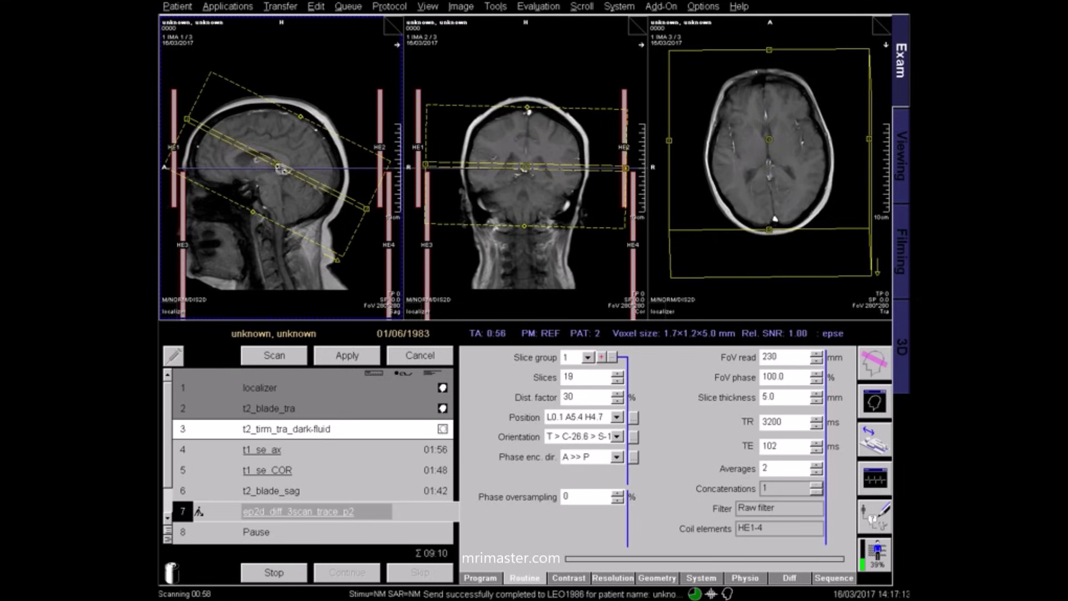
drag(276, 166, 273, 163)
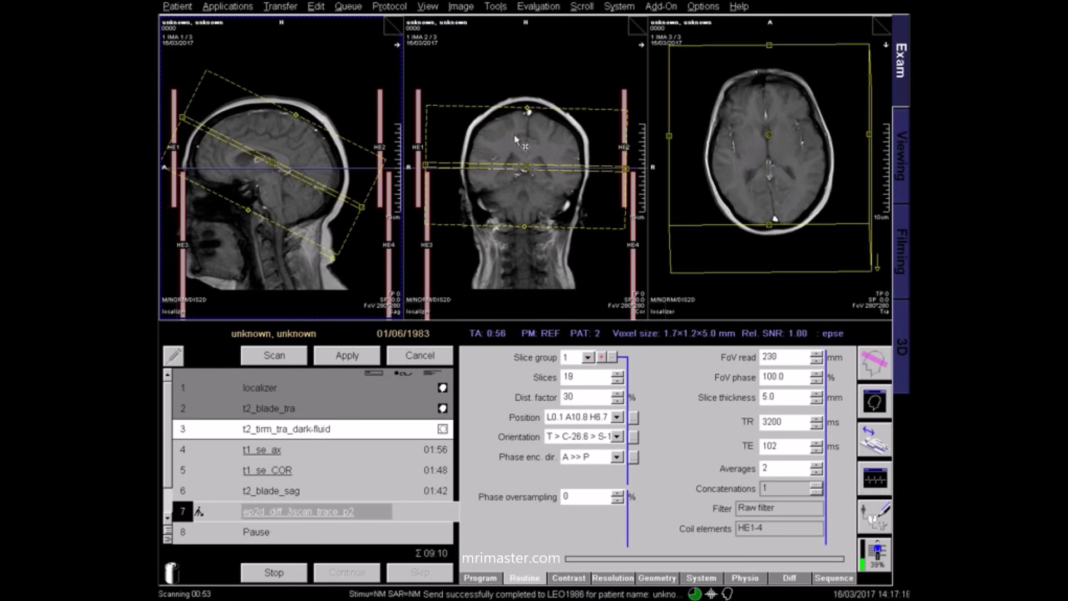
drag(580, 164, 528, 166)
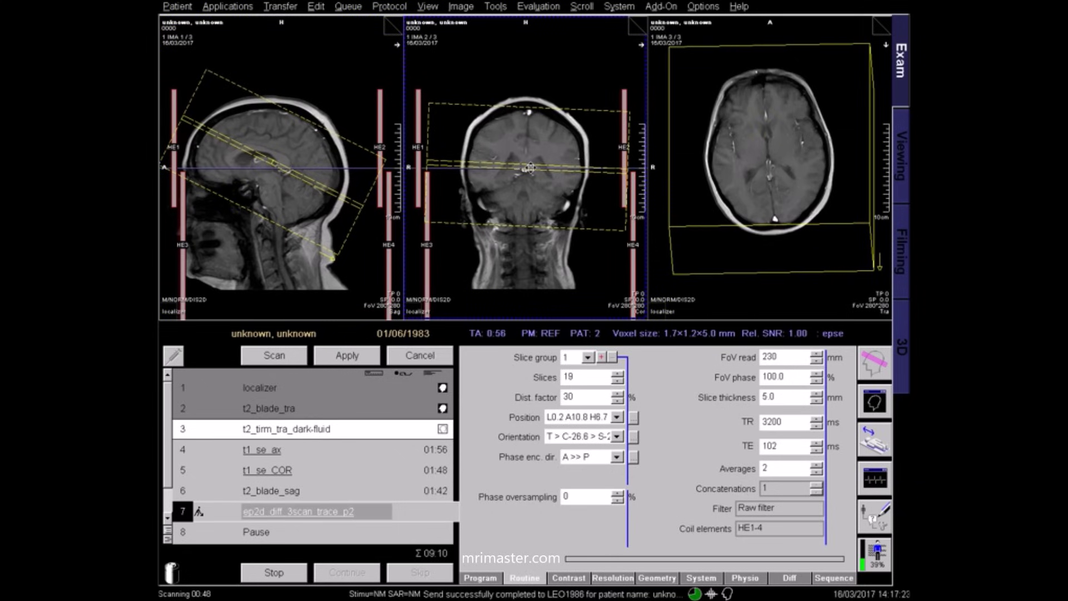
click(351, 362)
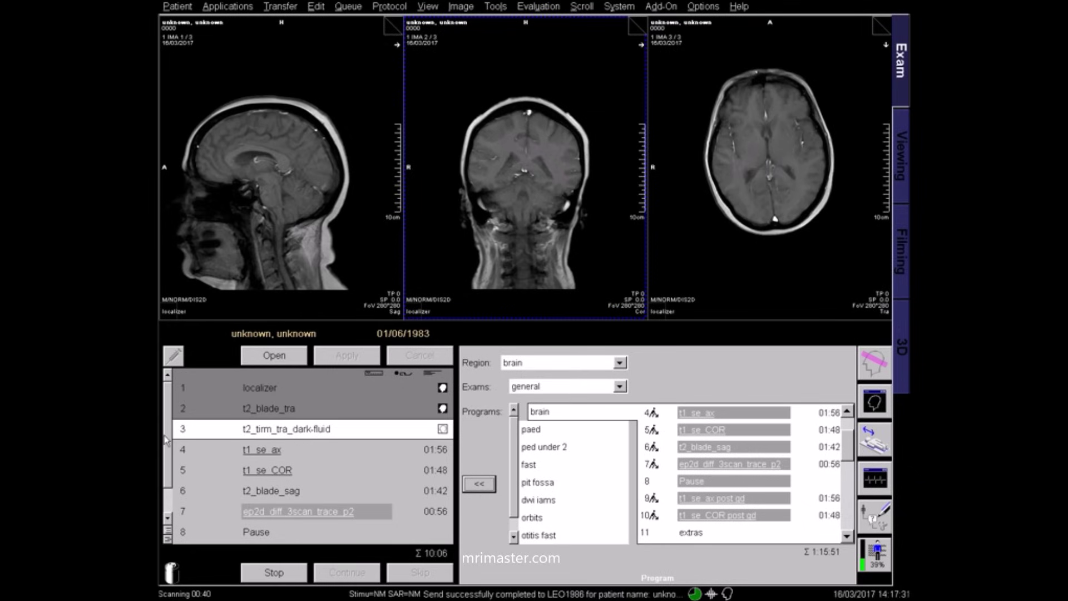
Copy the slice-group positions from t1_se_ax onto t1_se_ax post gd and apply it
drag(166, 436, 166, 472)
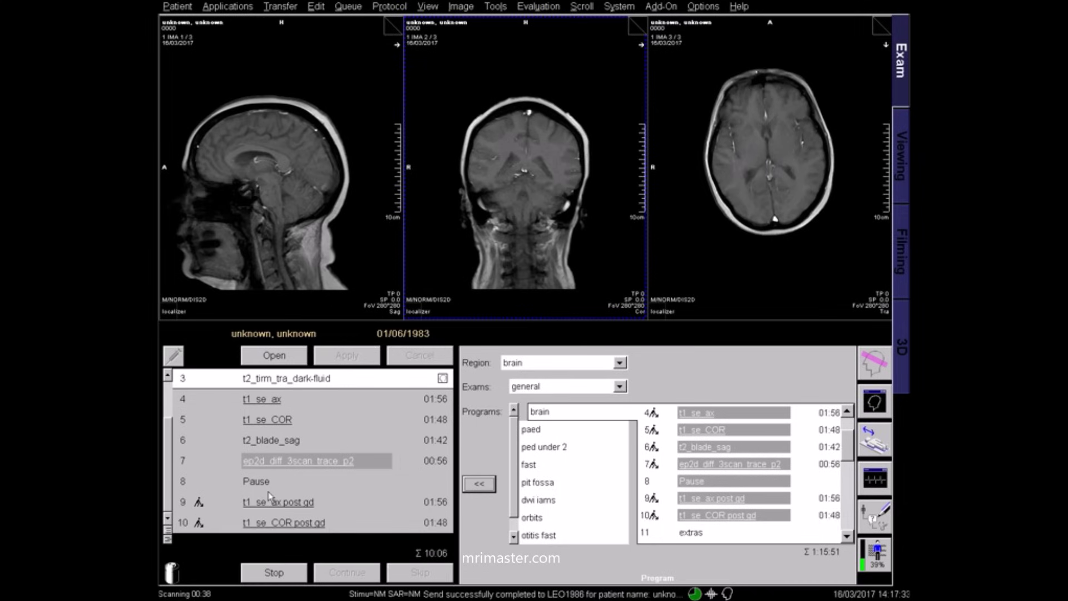
click(309, 508)
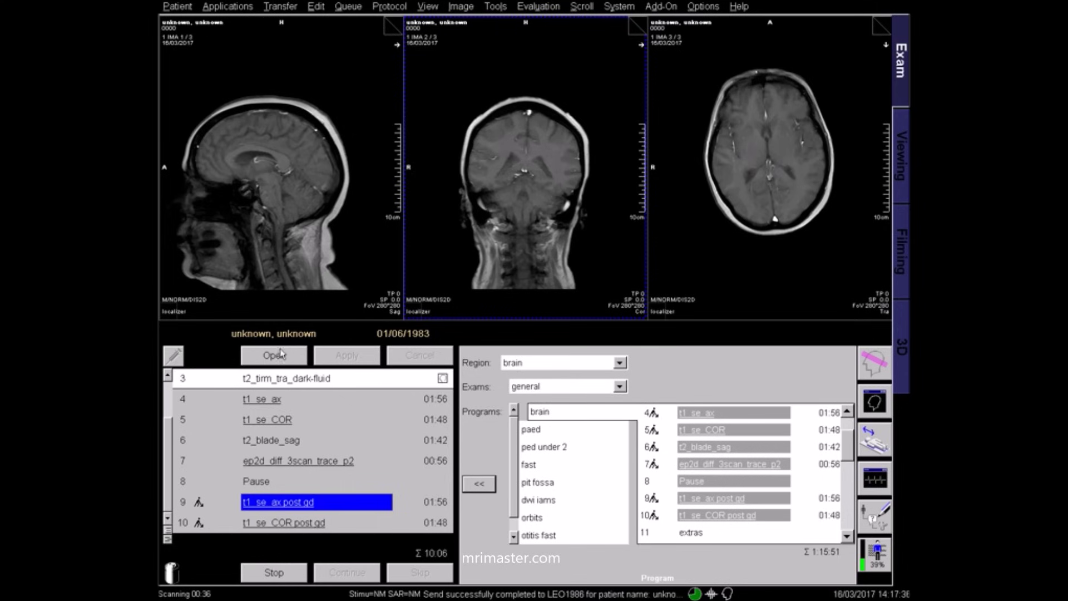
click(281, 354)
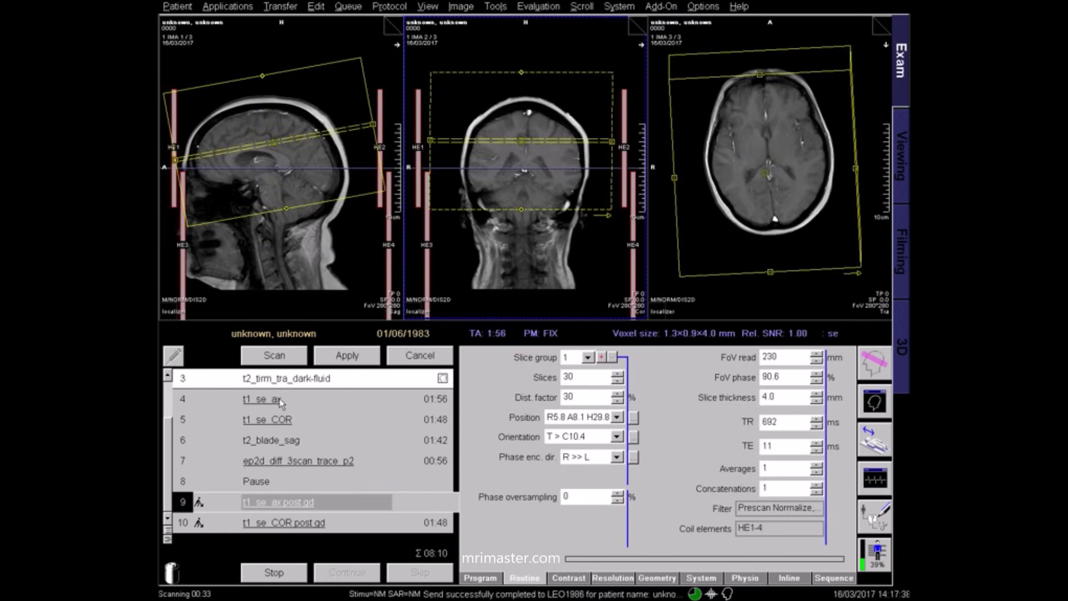
right_click(280, 401)
click(344, 334)
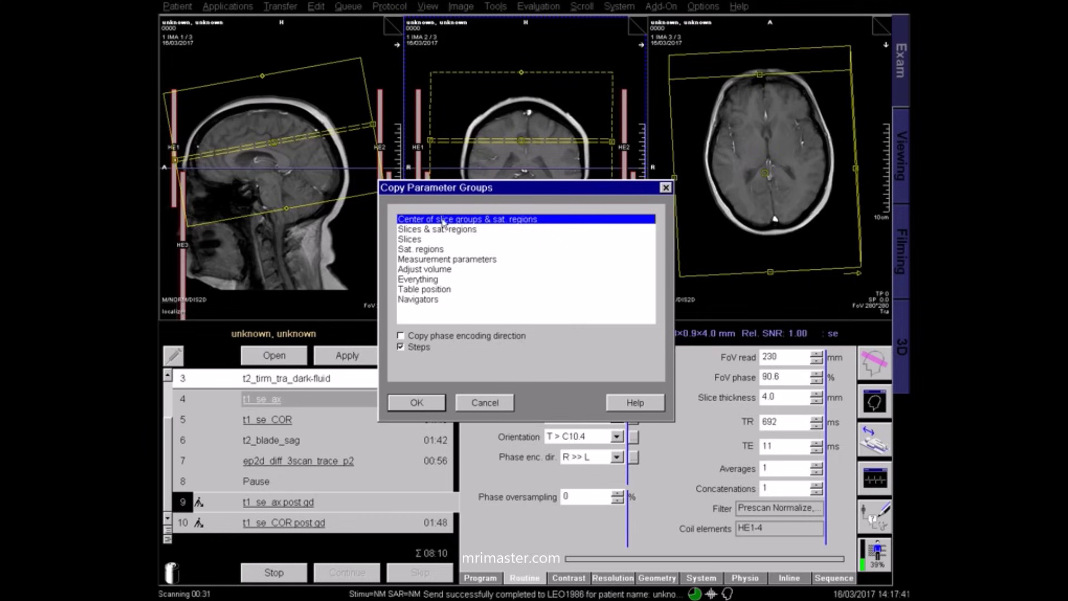
click(418, 403)
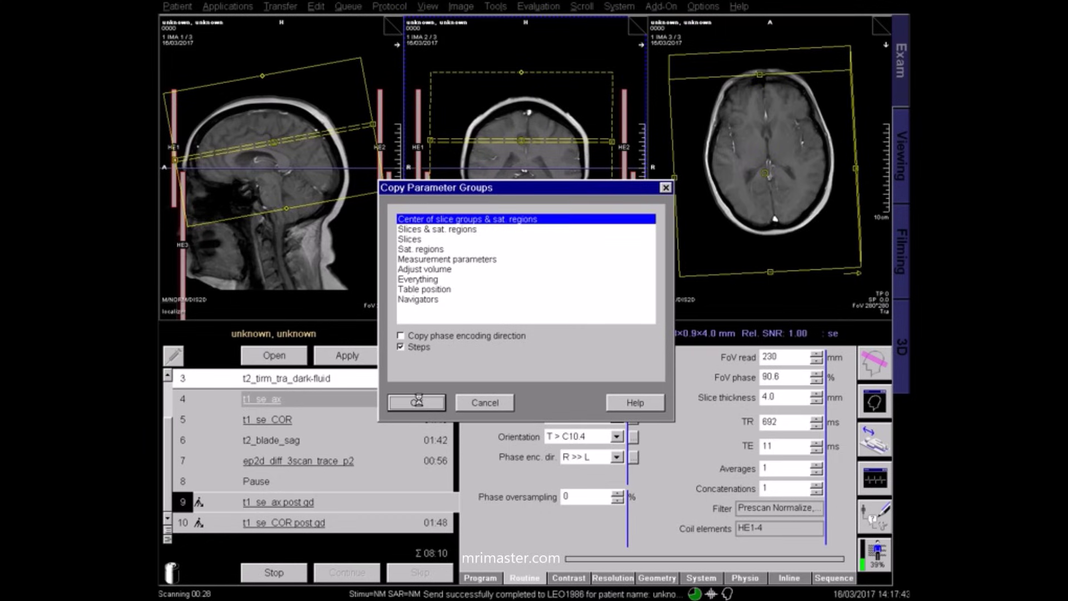
click(353, 356)
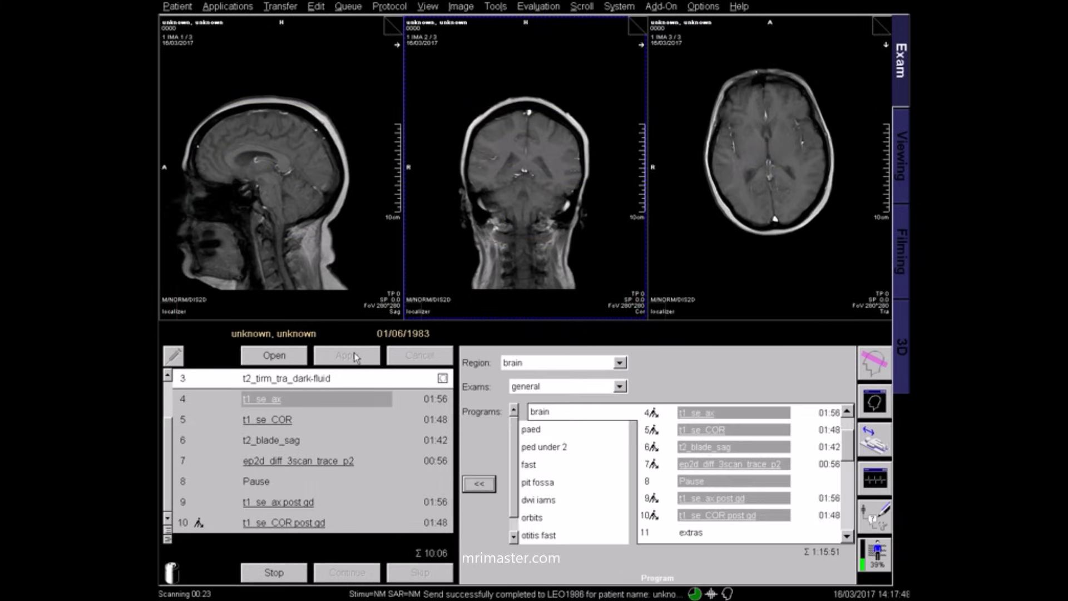
Copy the slice-group centre from t1_se_COR onto t1_se_COR post gd and apply it
click(305, 523)
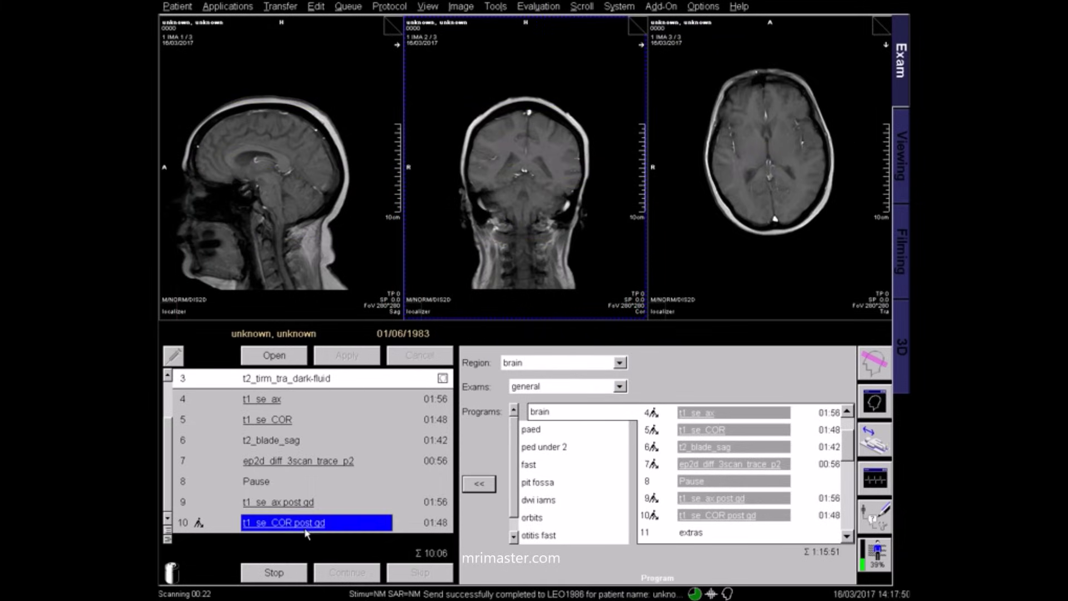
click(275, 357)
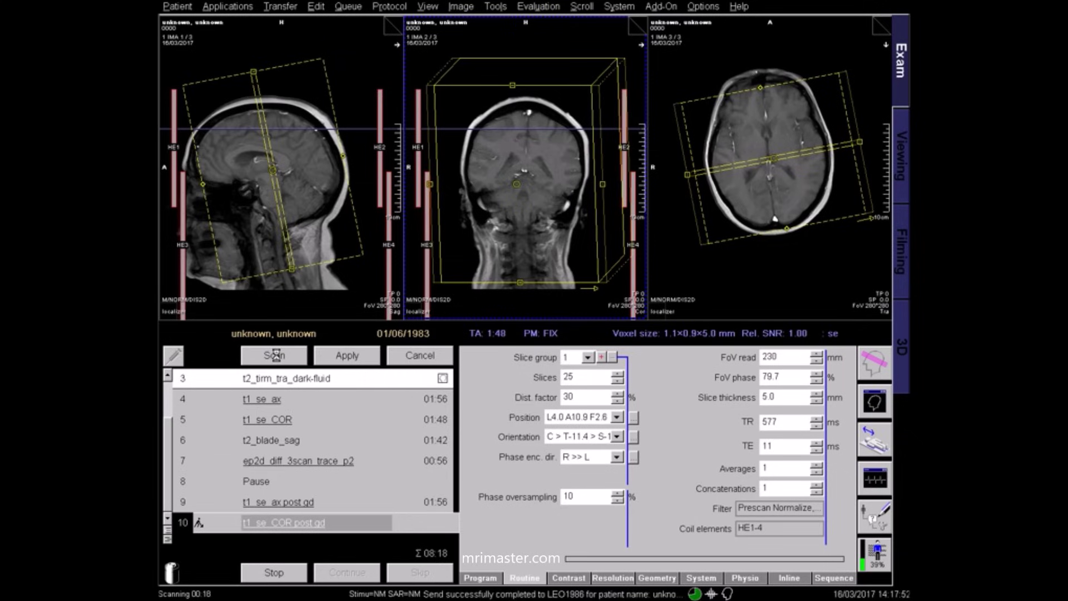
right_click(281, 427)
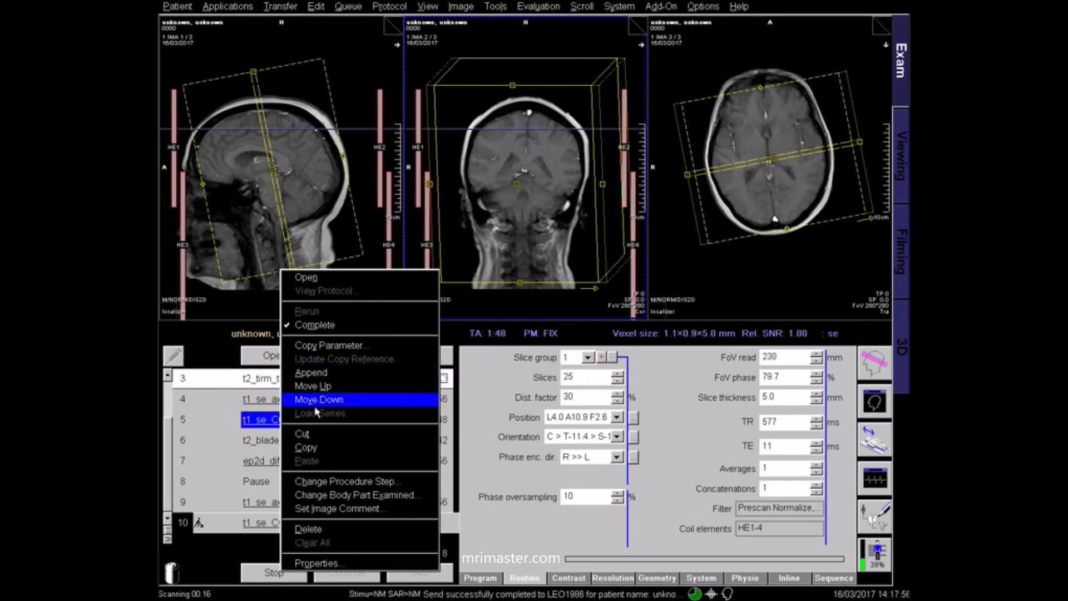
click(347, 345)
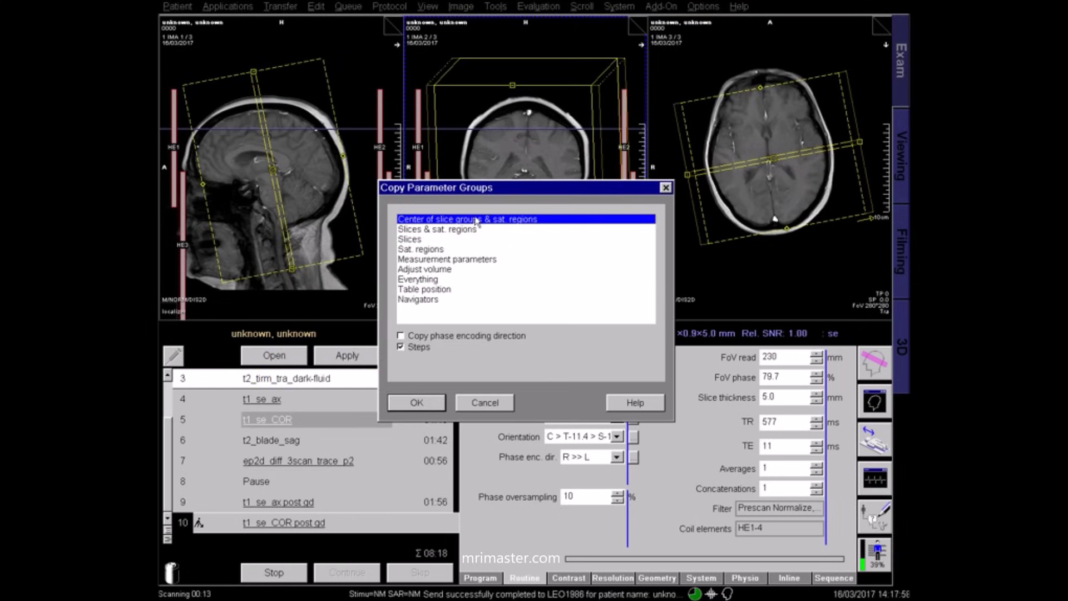
click(416, 403)
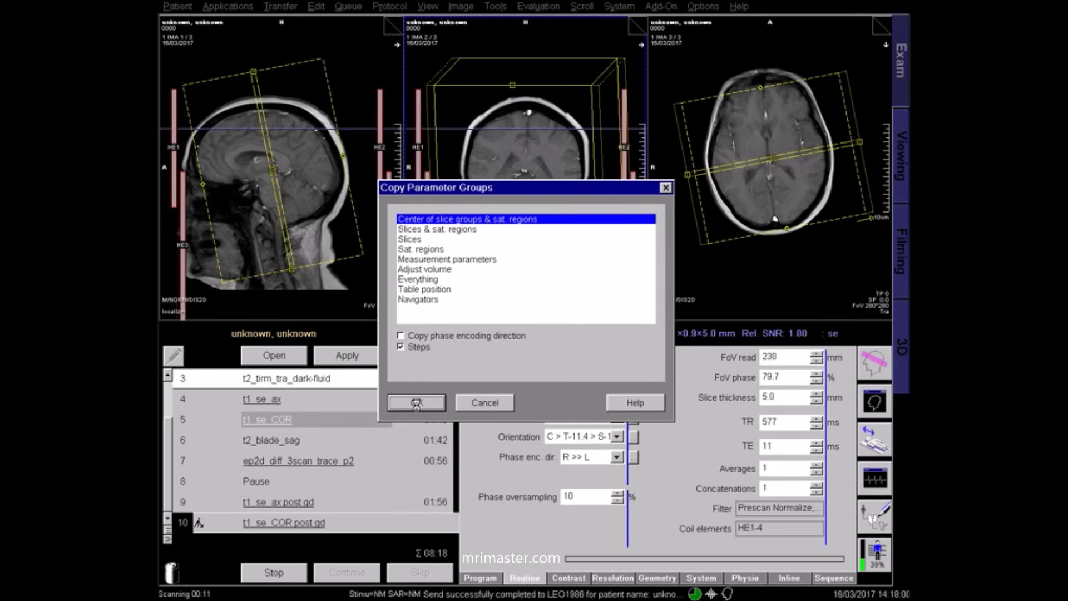
click(352, 359)
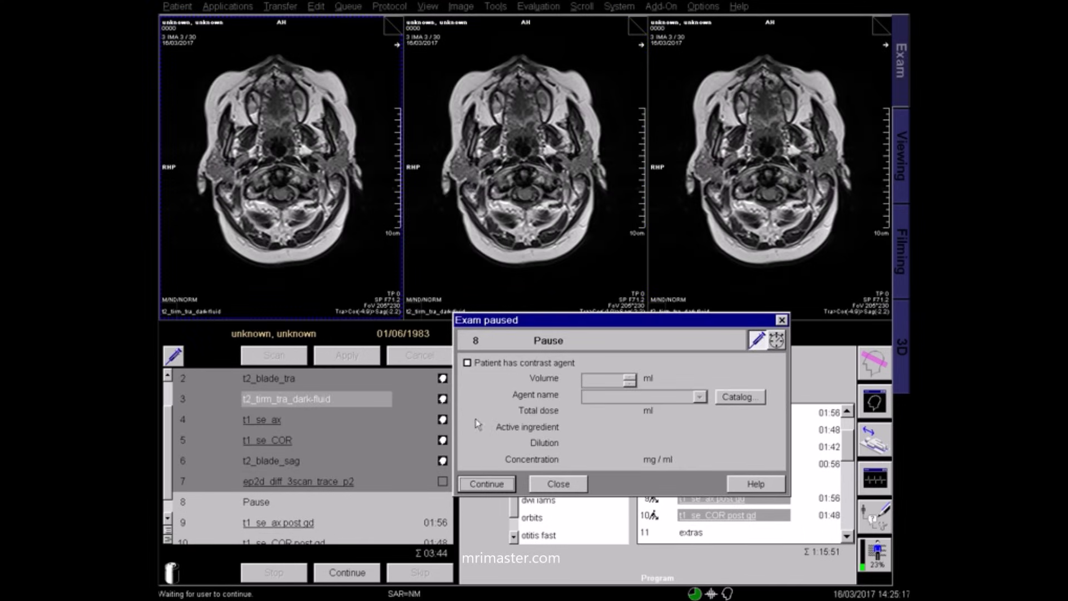
Record that the patient has contrast agent: 10 ml Dotarem
click(468, 363)
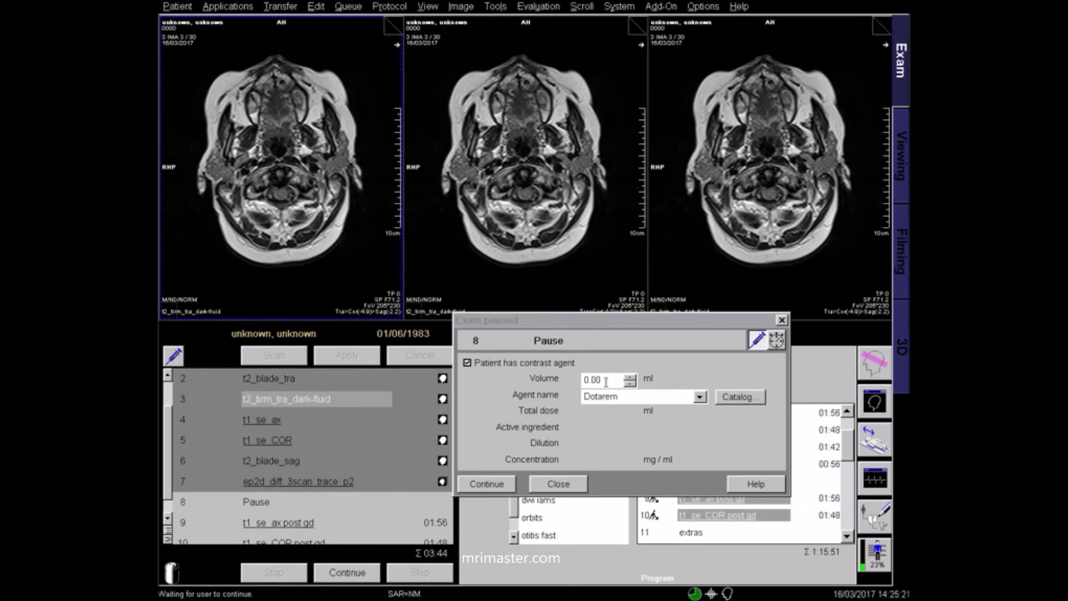
drag(607, 380, 572, 380)
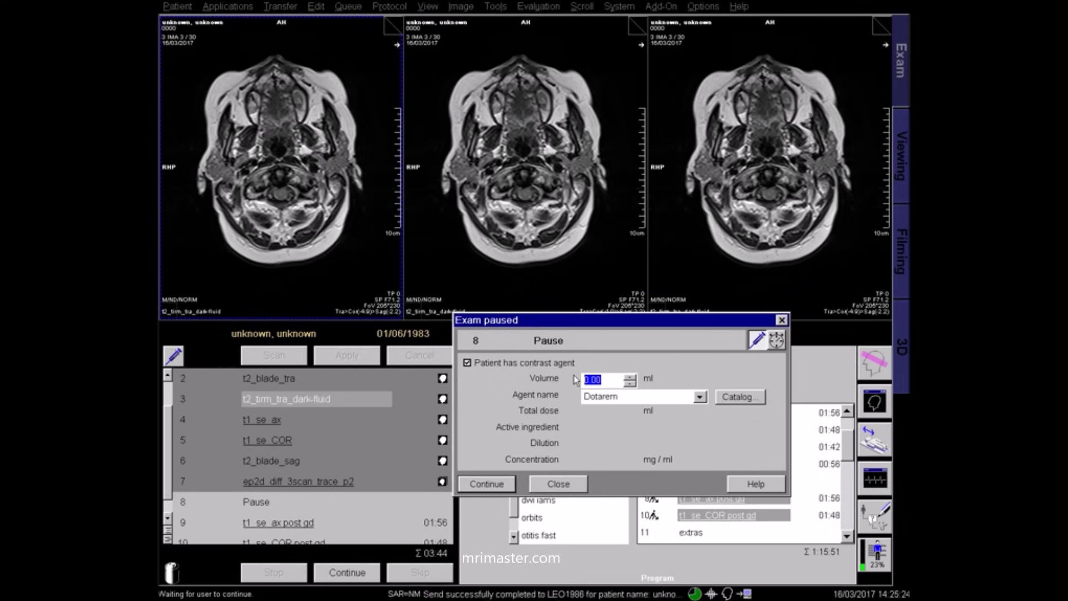
text(10)
Move the patient table via Table Positioning, then resume the paused exam
click(861, 452)
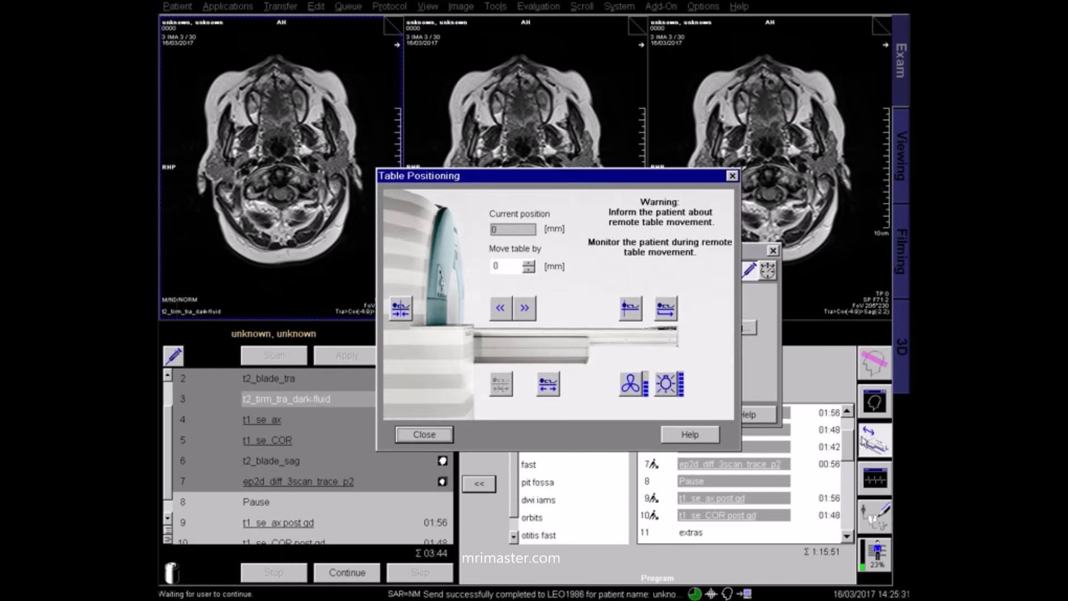
click(631, 311)
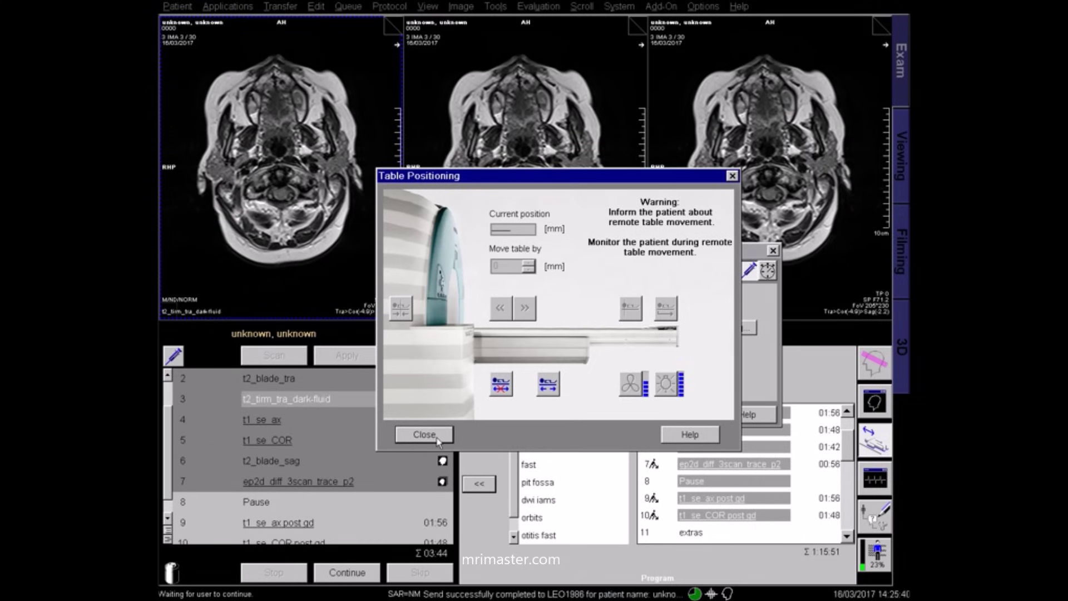
click(424, 434)
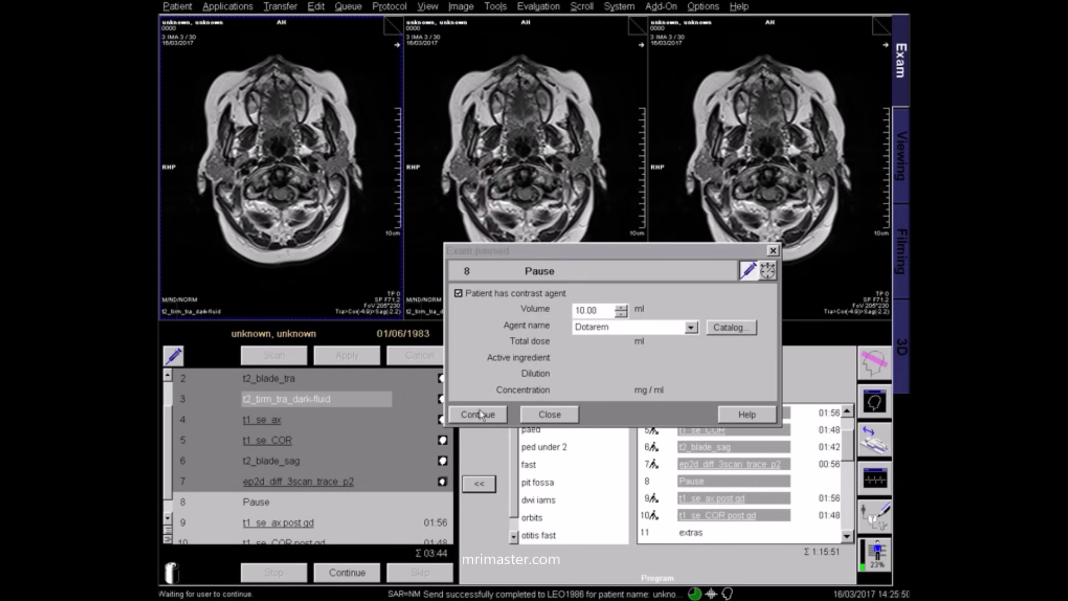
click(481, 414)
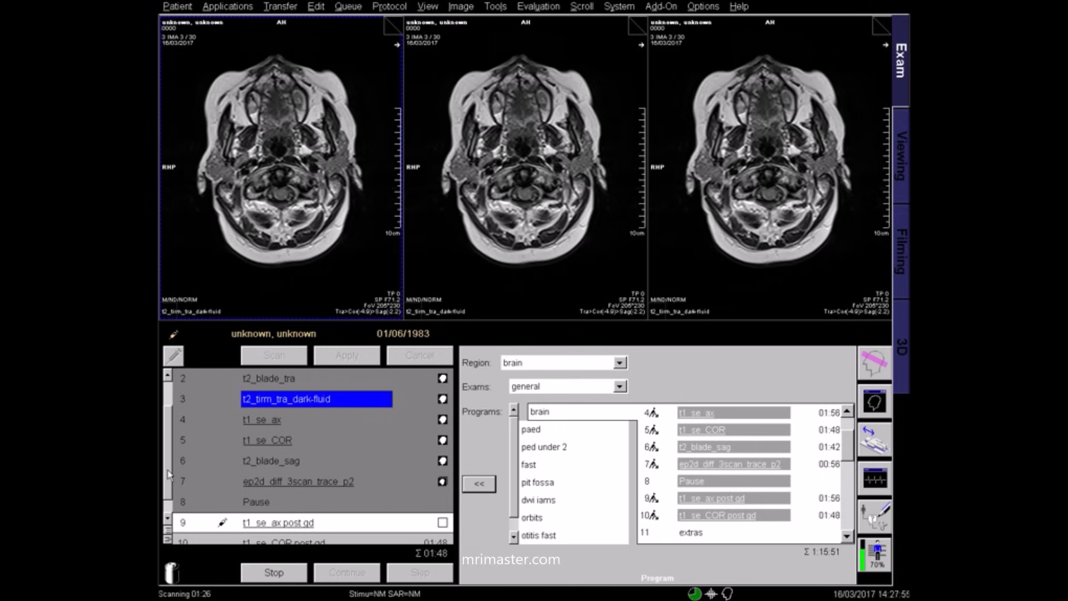
Load the t2_blade_tra axial series, scroll its slices and adjust the image brightness and contrast
drag(170, 474, 172, 453)
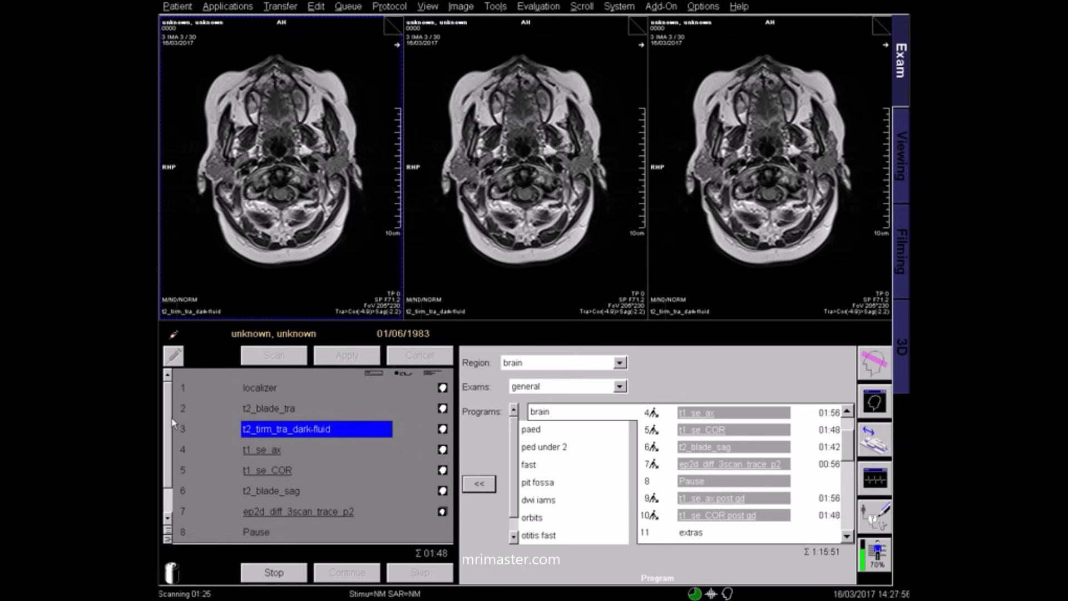
drag(390, 409, 349, 195)
scroll(328, 195, down, 3)
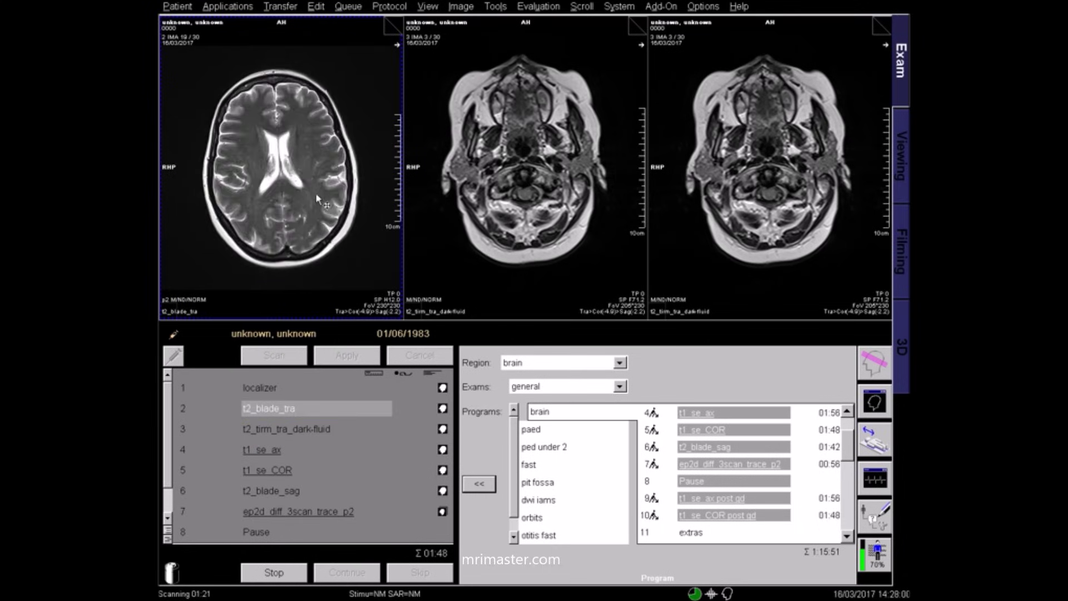
scroll(287, 149, down, 3)
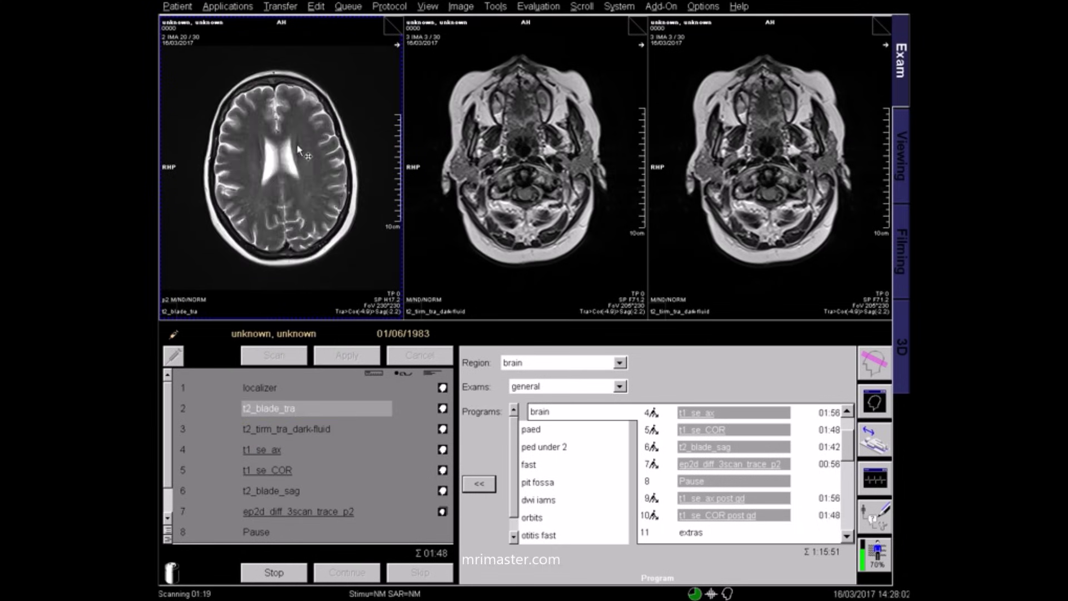
mouse_move(295, 151)
mouse_down()
mouse_move(319, 136)
mouse_move(301, 148)
mouse_up()
scroll(283, 161, down, 5)
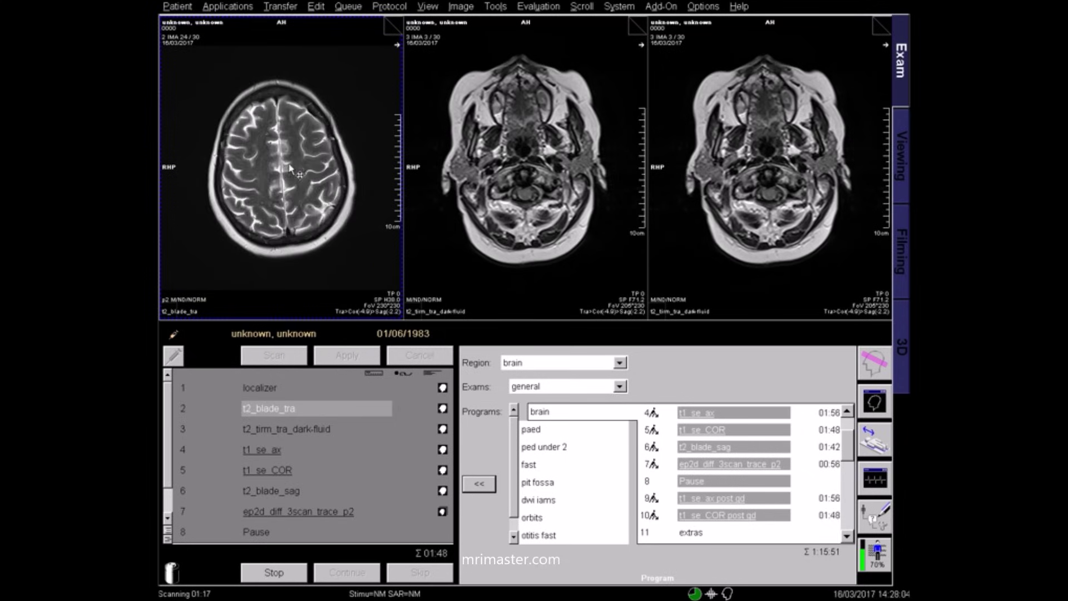
scroll(271, 172, up, 6)
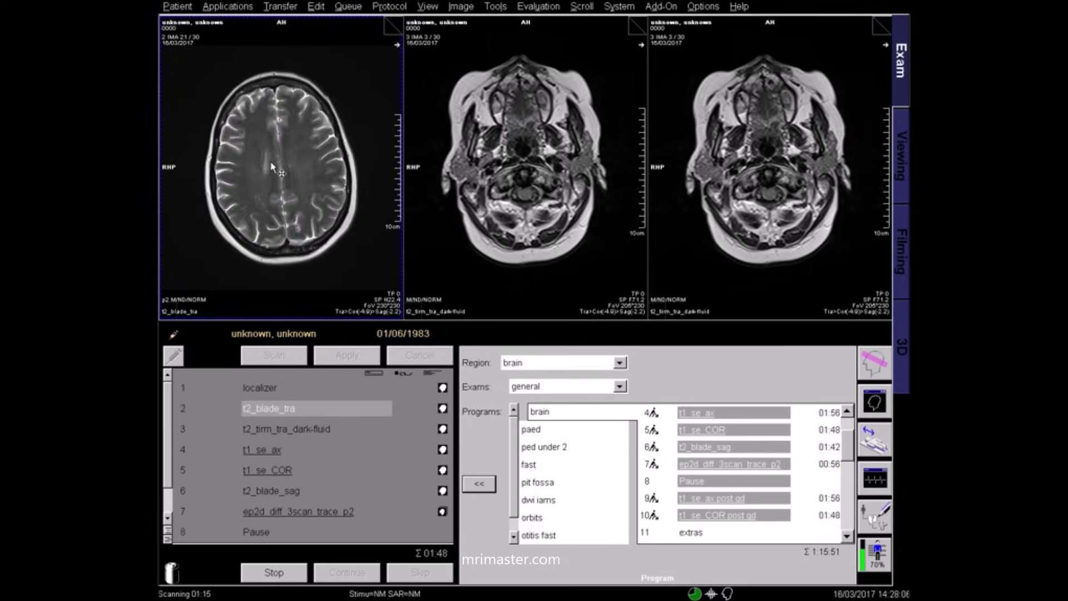
scroll(289, 153, up, 2)
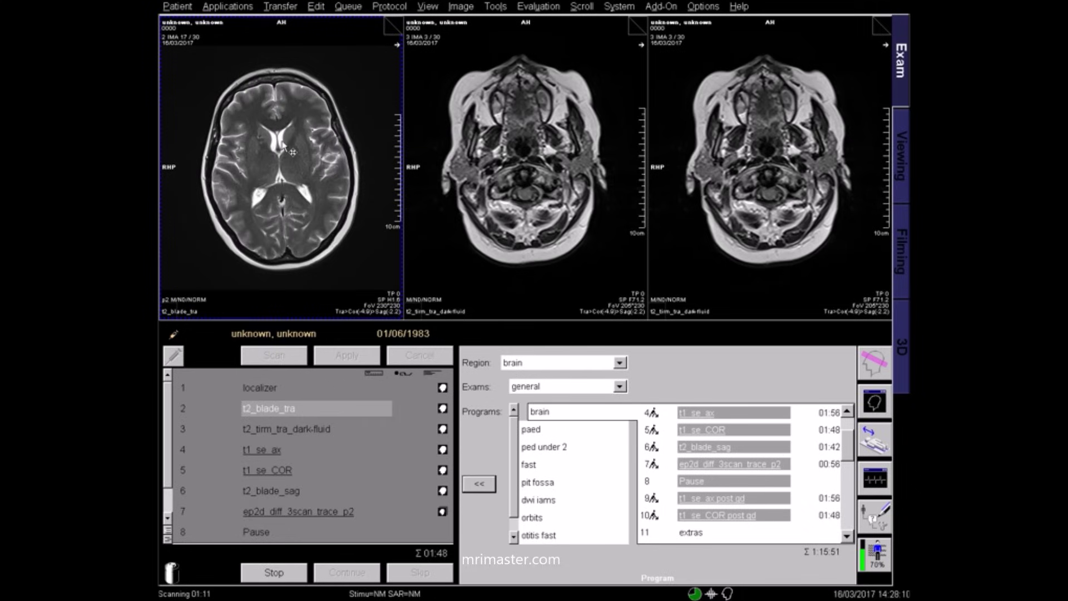
scroll(289, 170, down, 1)
scroll(288, 170, up, 2)
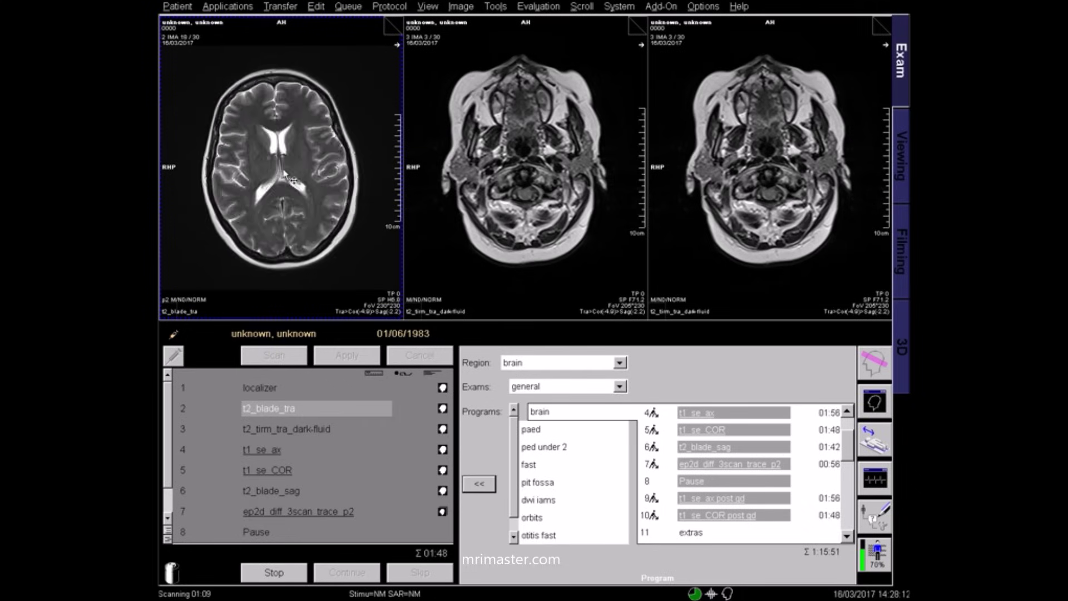
Load the t2_tirm_tra_dark-fluid series into the viewer and scroll through its axial slices
drag(443, 434, 320, 197)
scroll(322, 200, down, 3)
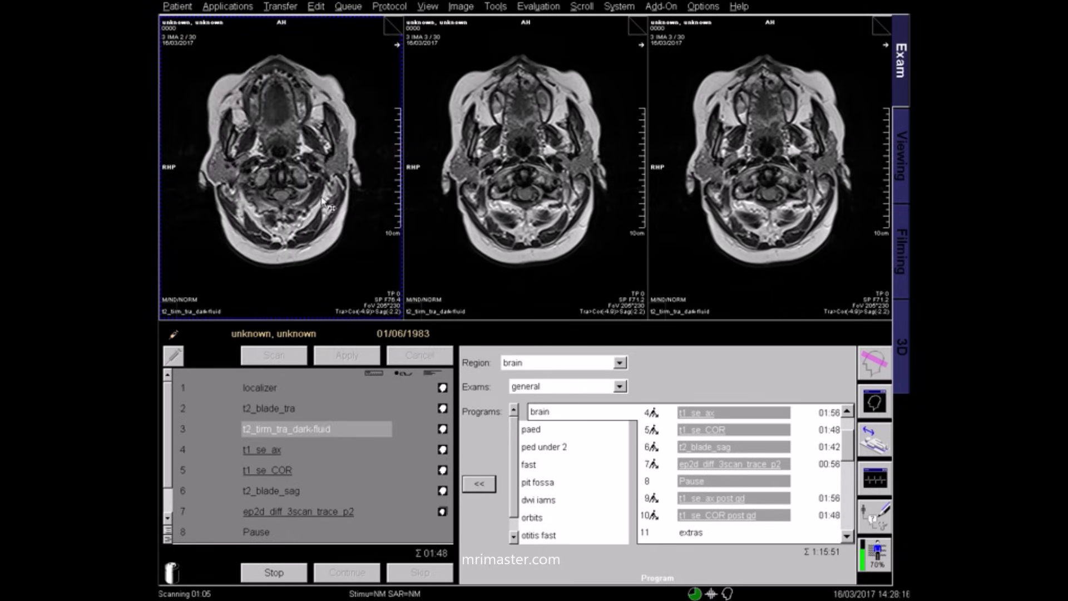
scroll(312, 195, down, 8)
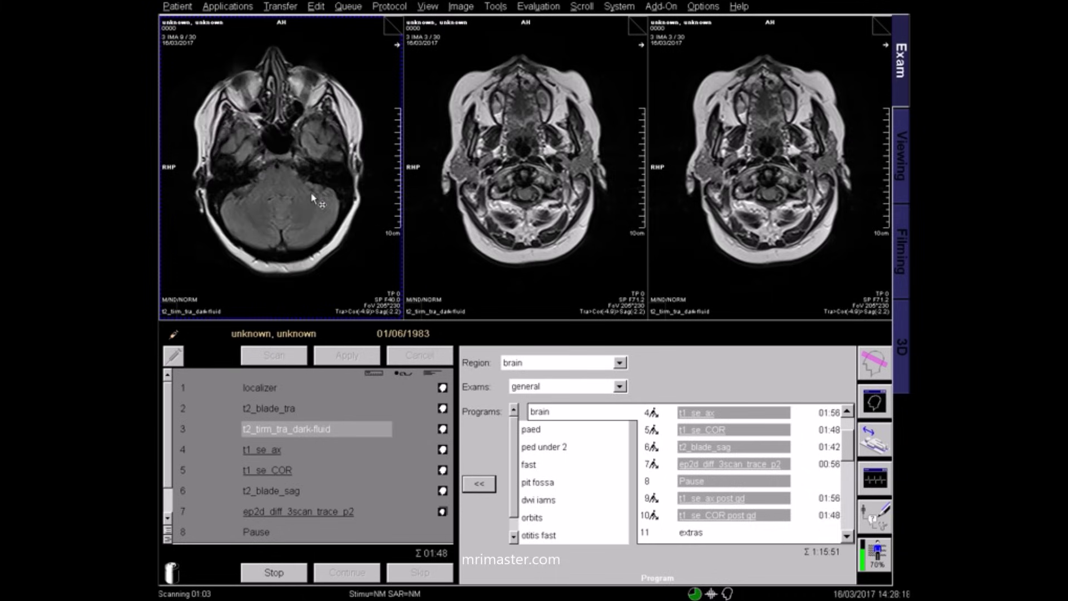
scroll(367, 209, down, 1)
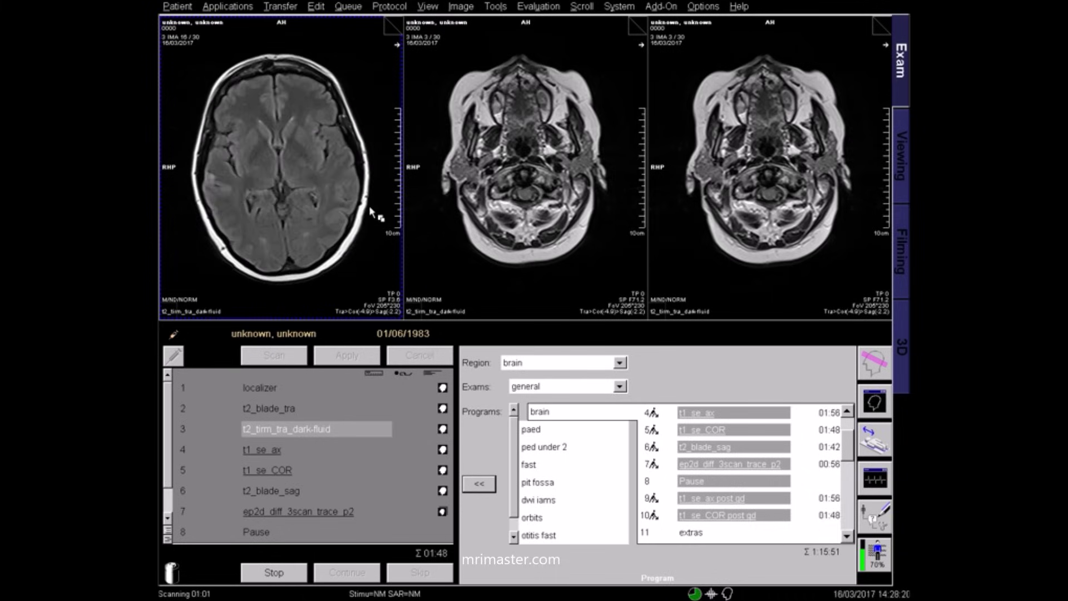
scroll(322, 197, down, 2)
scroll(276, 182, down, 1)
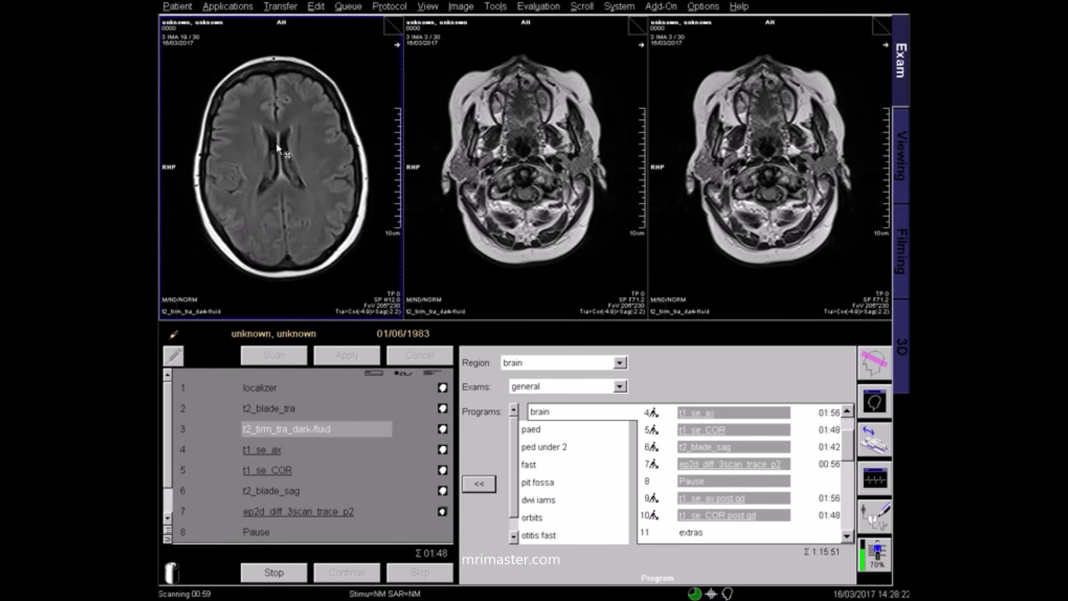
scroll(305, 186, down, 1)
scroll(319, 217, down, 4)
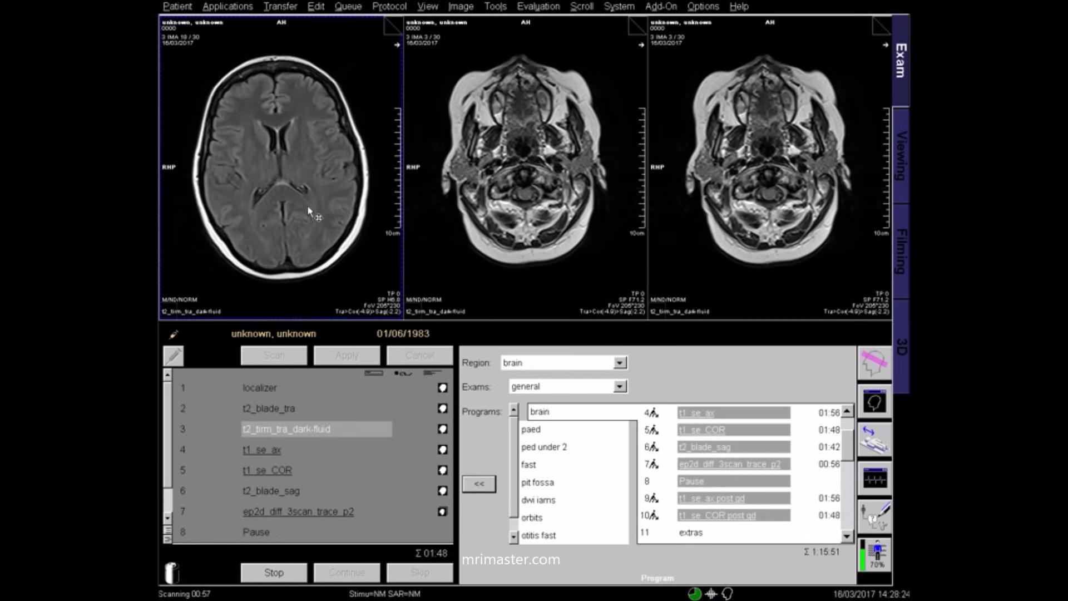
scroll(256, 162, up, 1)
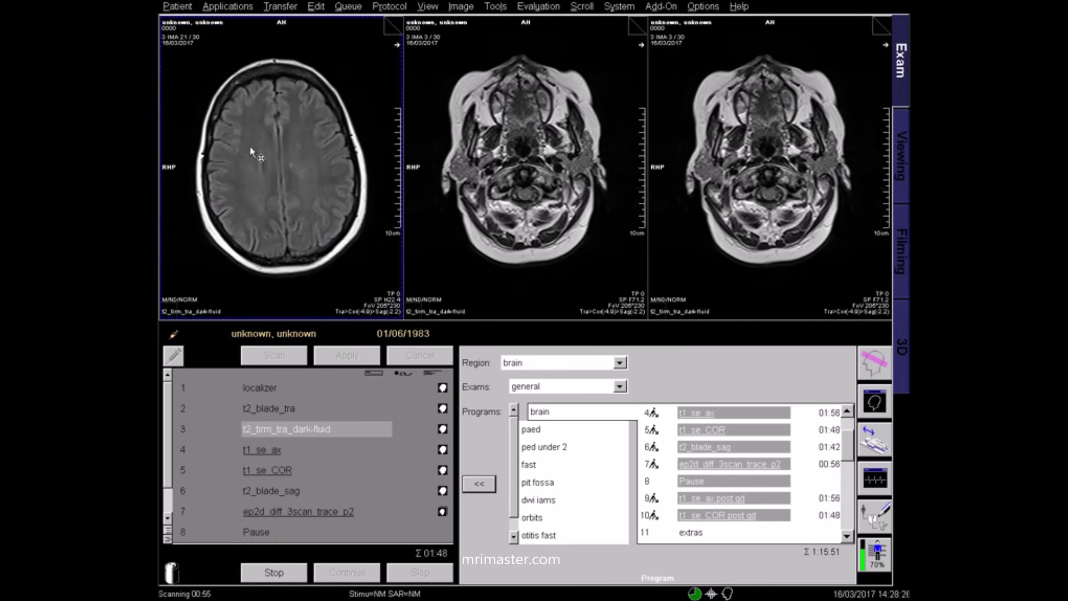
scroll(272, 164, down, 1)
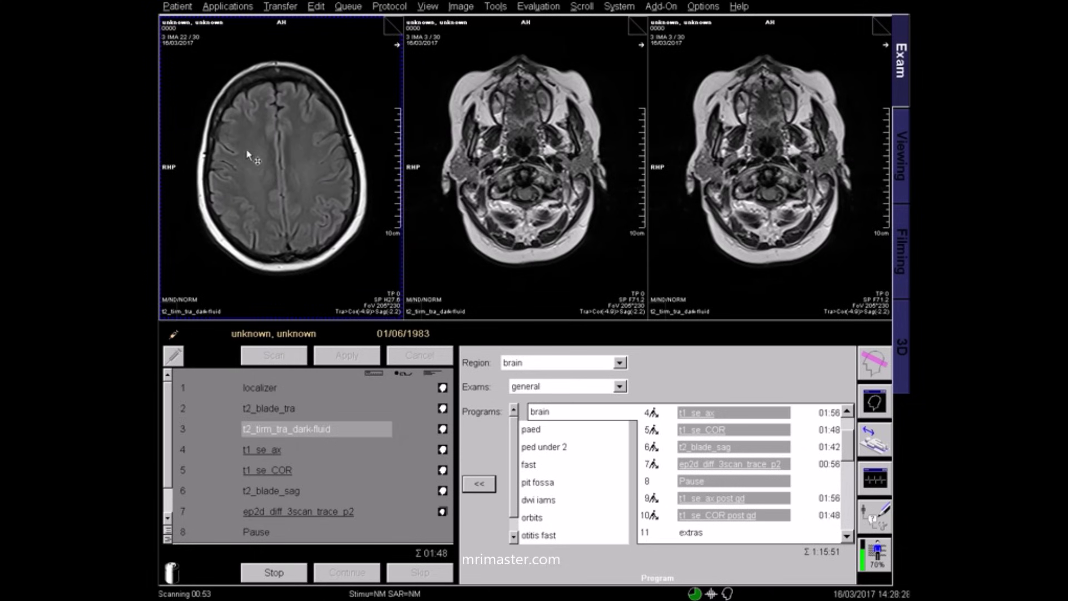
scroll(247, 154, down, 1)
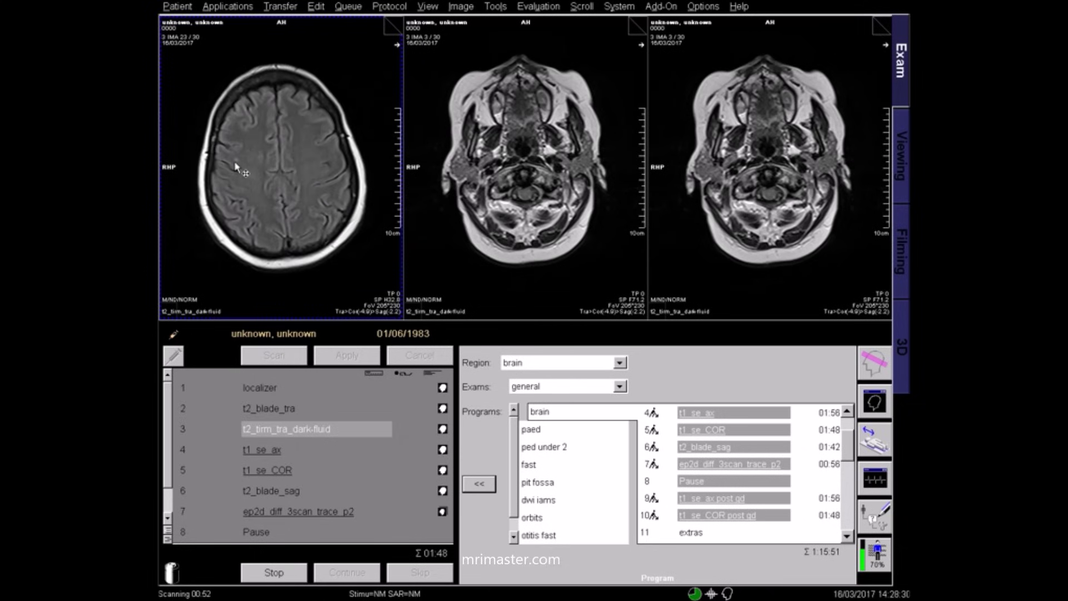
scroll(253, 165, down, 1)
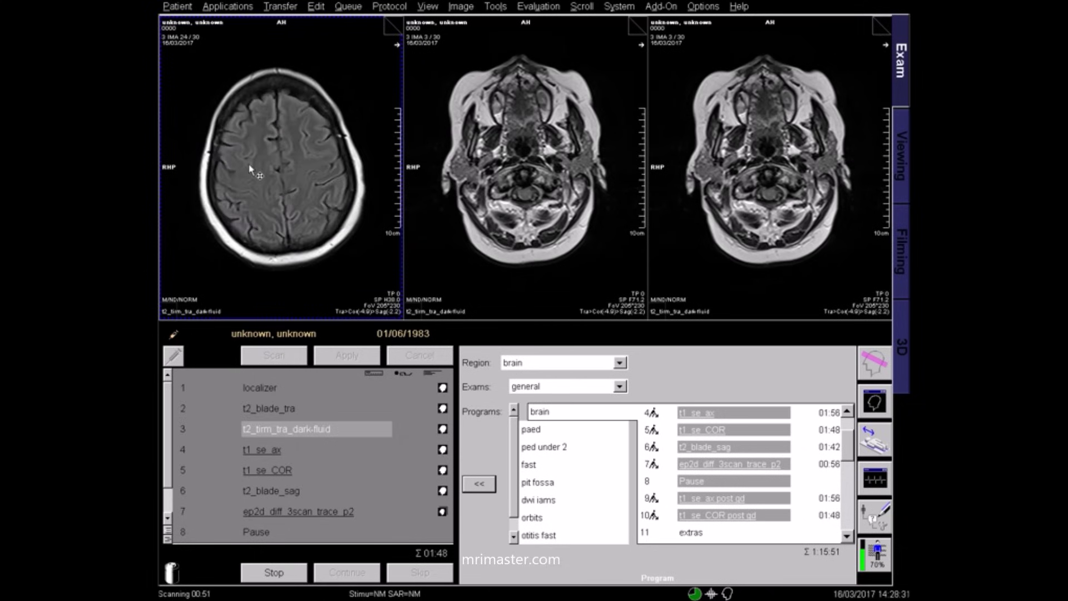
scroll(250, 167, down, 1)
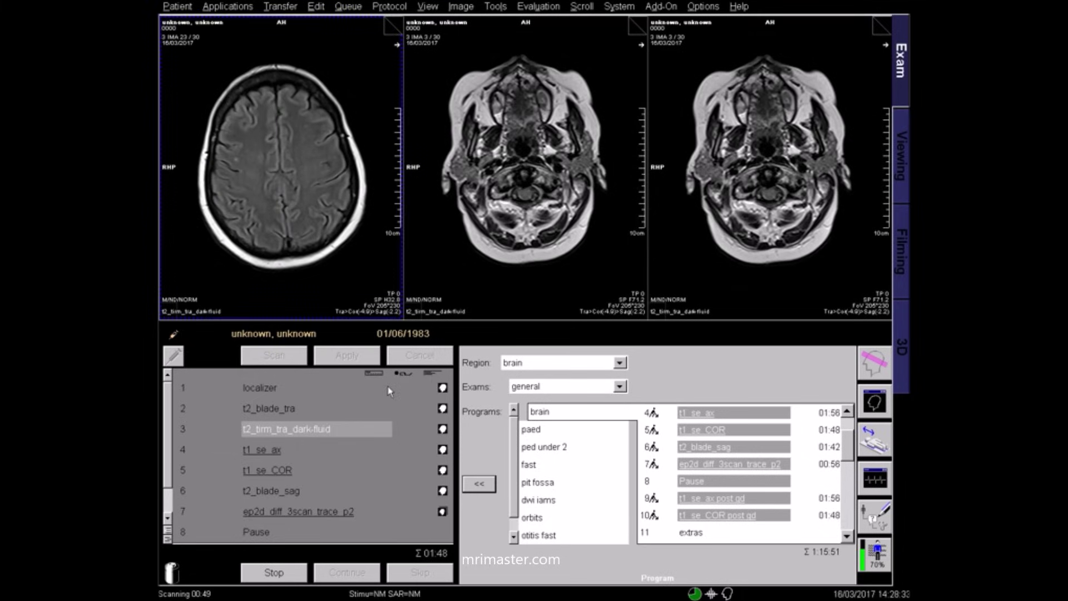
Load the t1_se_ax series into the viewer and scroll up through its slices
drag(430, 452, 356, 280)
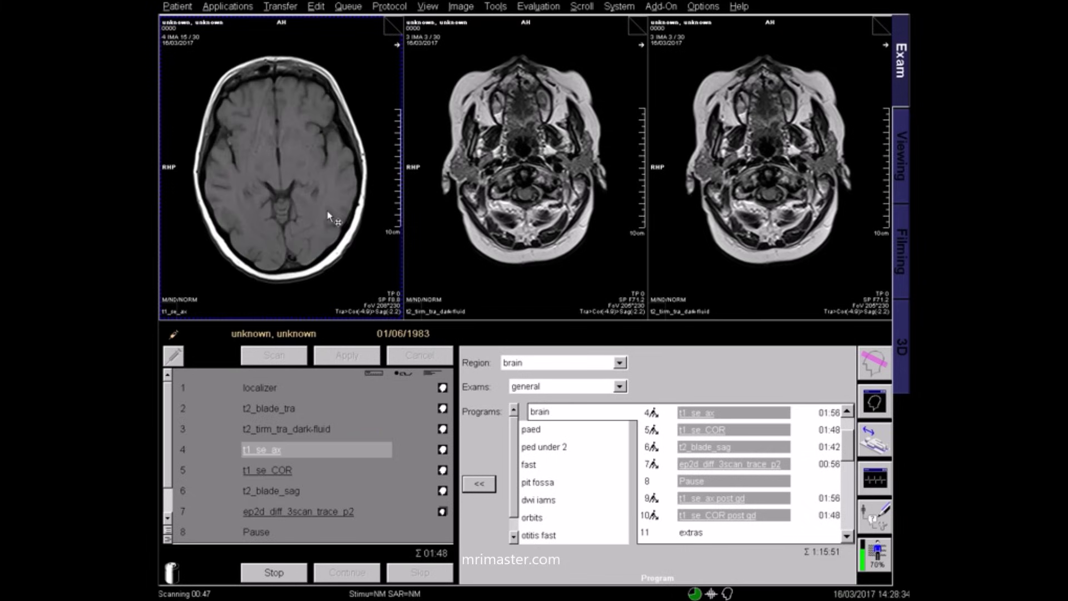
scroll(322, 209, up, 4)
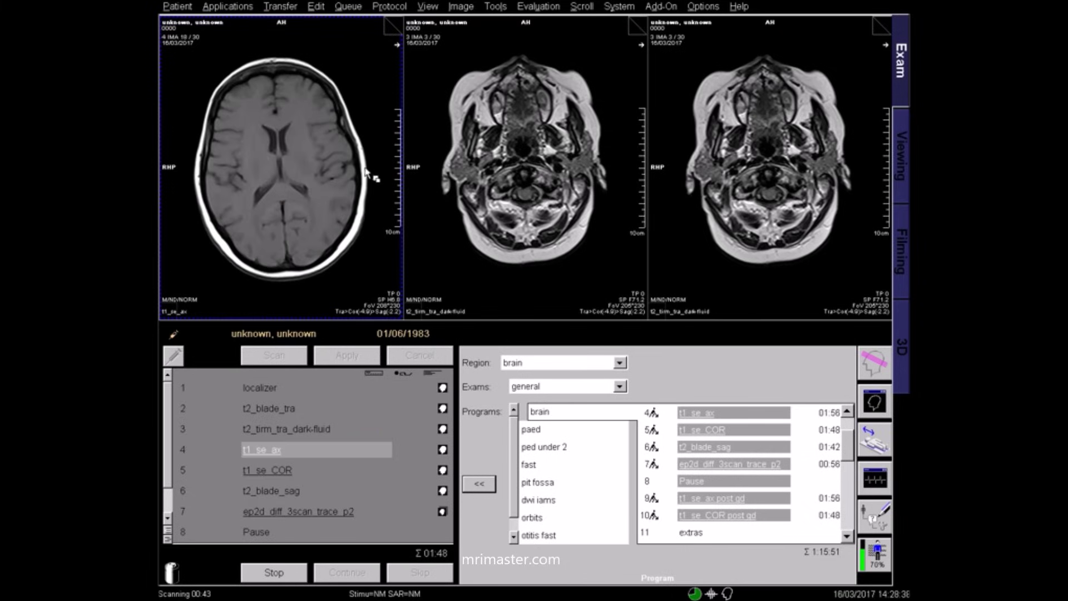
scroll(315, 184, up, 1)
scroll(276, 165, up, 4)
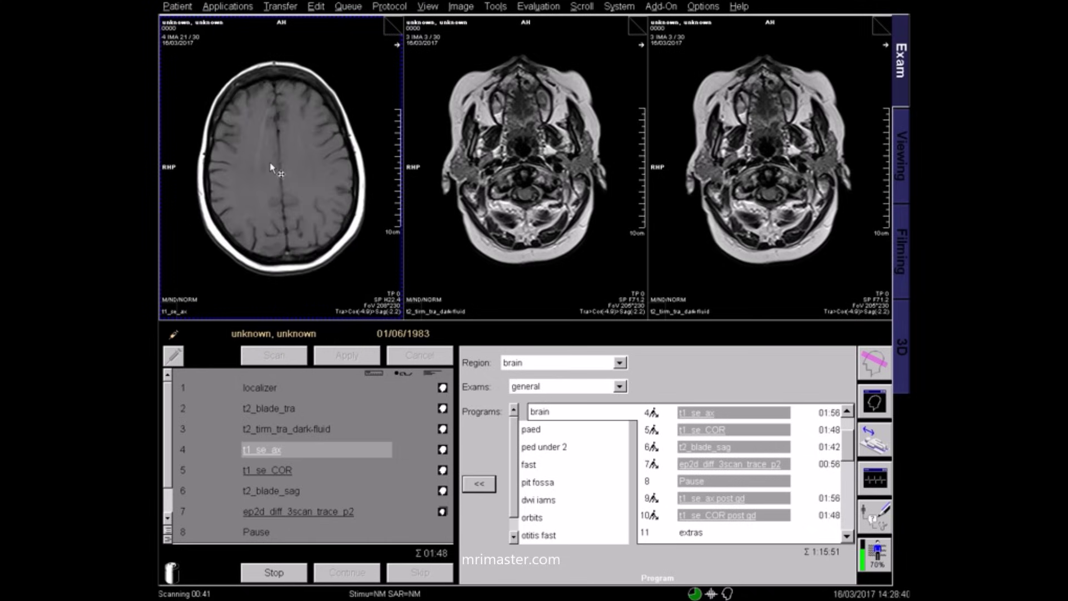
scroll(272, 168, up, 1)
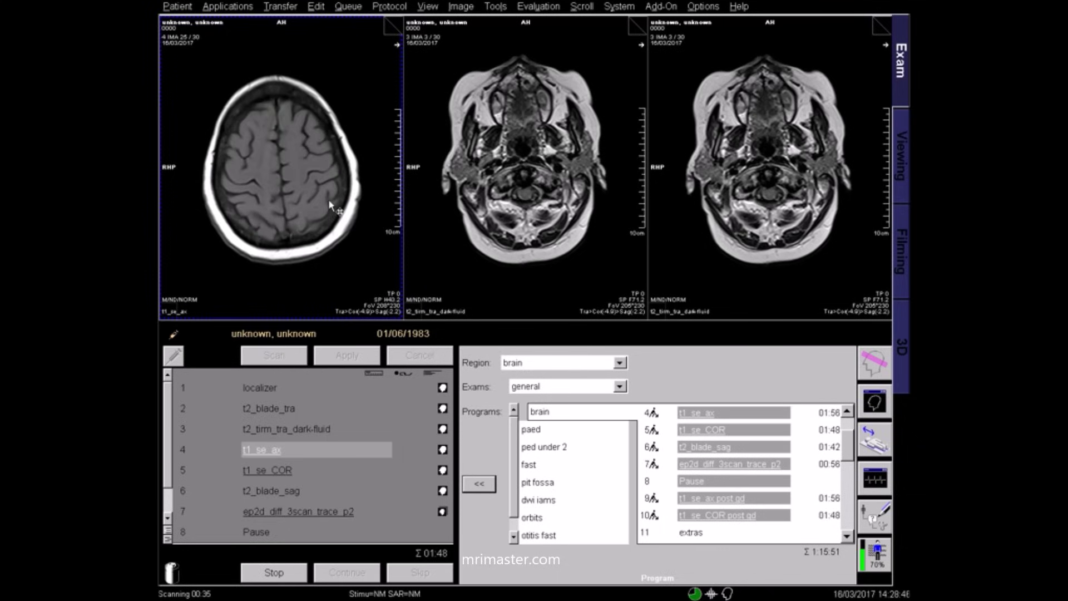
Display the t1_se_COR coronal series and scroll through its slices
double_click(441, 477)
scroll(321, 225, down, 3)
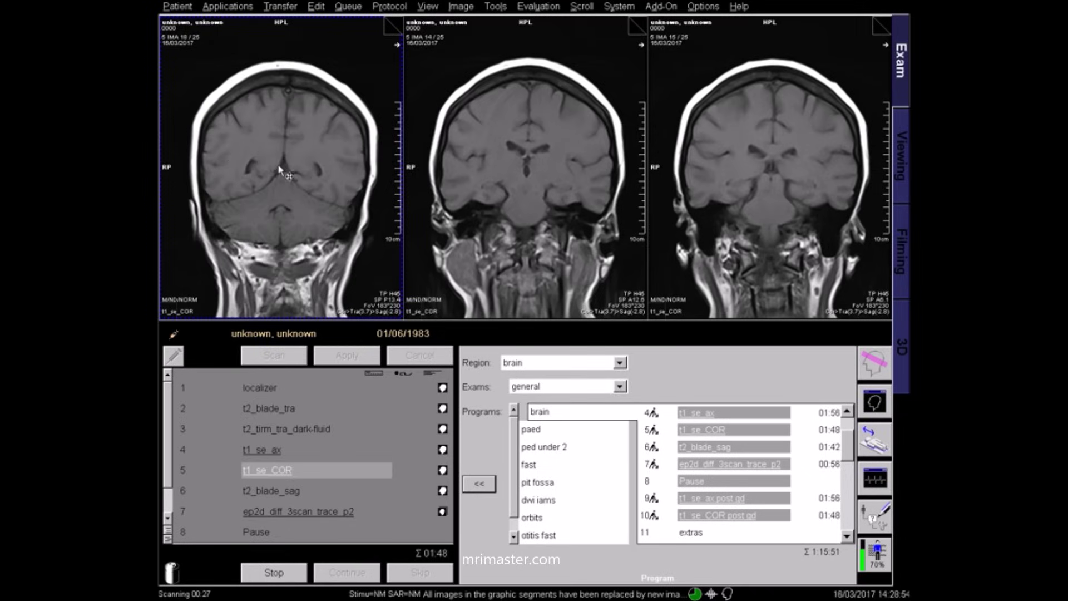
scroll(257, 165, up, 5)
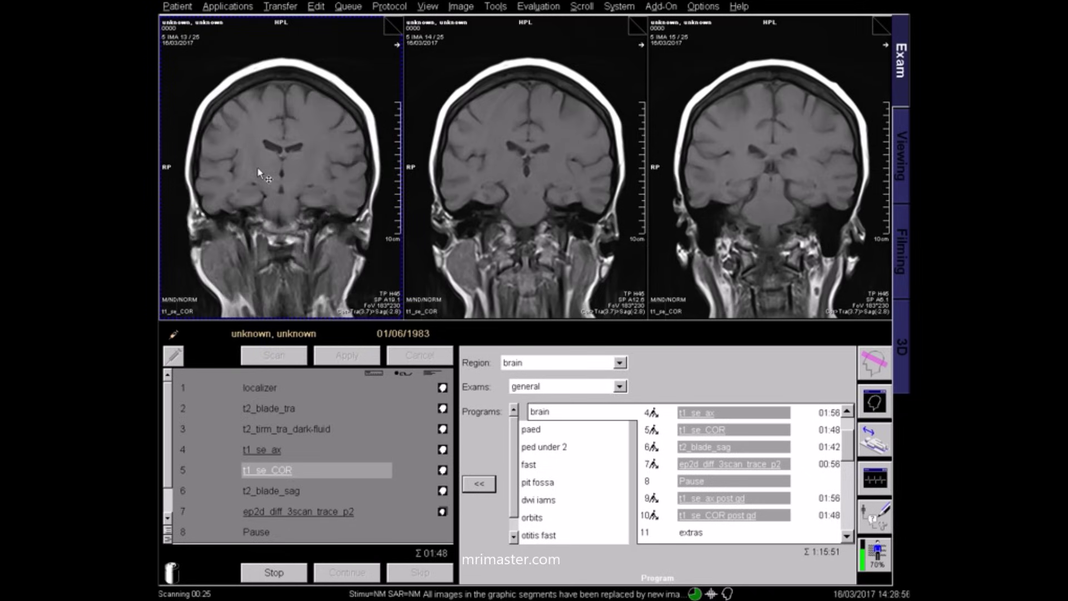
scroll(257, 168, up, 4)
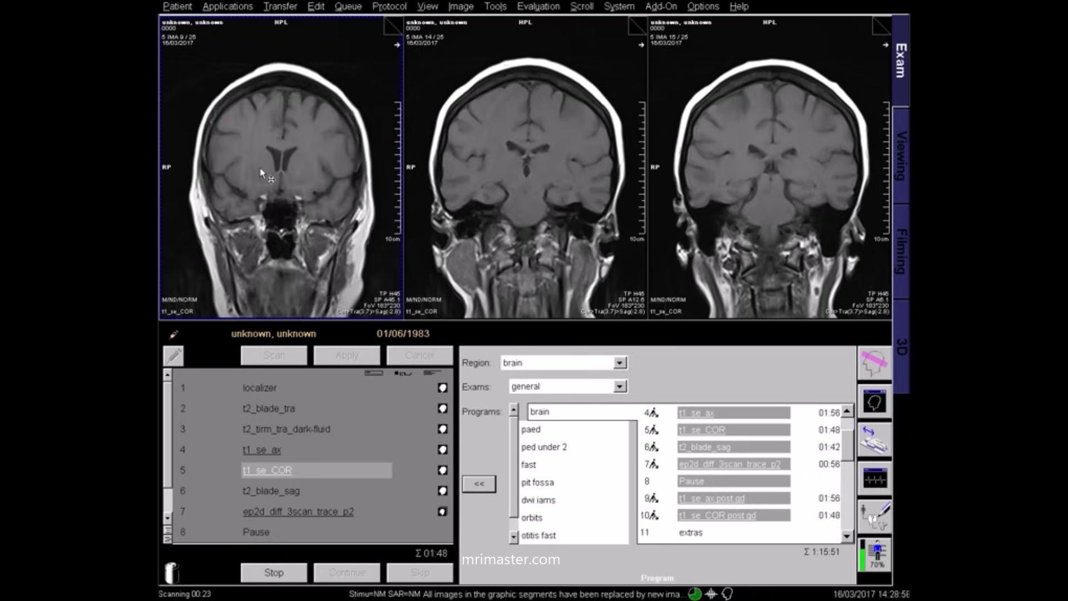
scroll(262, 173, up, 1)
Load the sagittal t2_blade_sag images into the viewer and scroll through them
drag(441, 490, 317, 231)
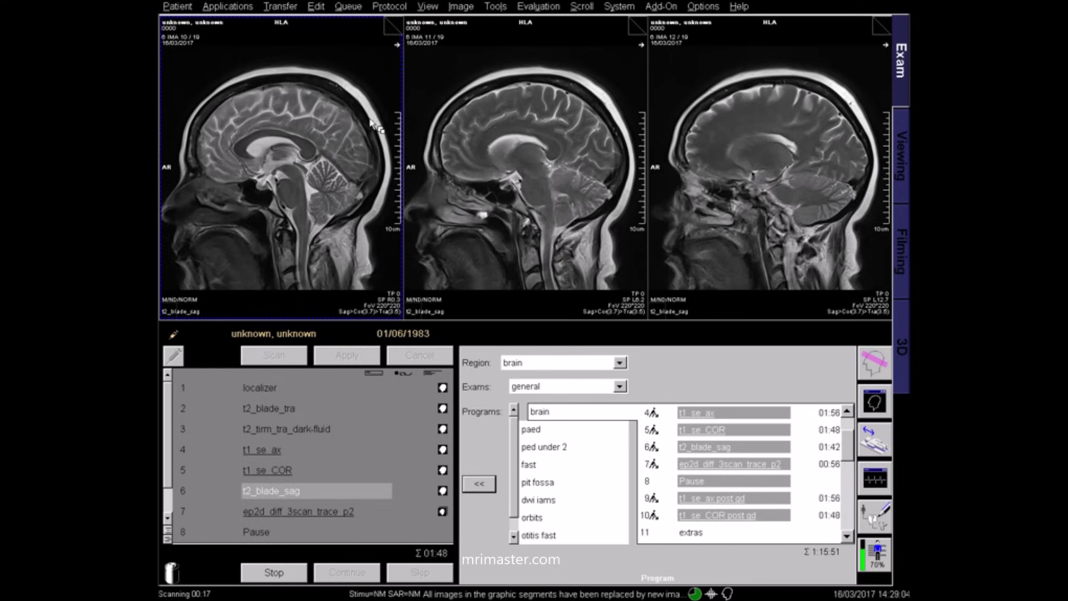
scroll(325, 189, down, 2)
scroll(318, 181, down, 4)
scroll(318, 181, up, 8)
scroll(320, 187, up, 3)
Show the ep2d_diff_3scan_trace_p2 trace images in the left viewer and scroll the stack
click(442, 513)
click(442, 511)
click(458, 469)
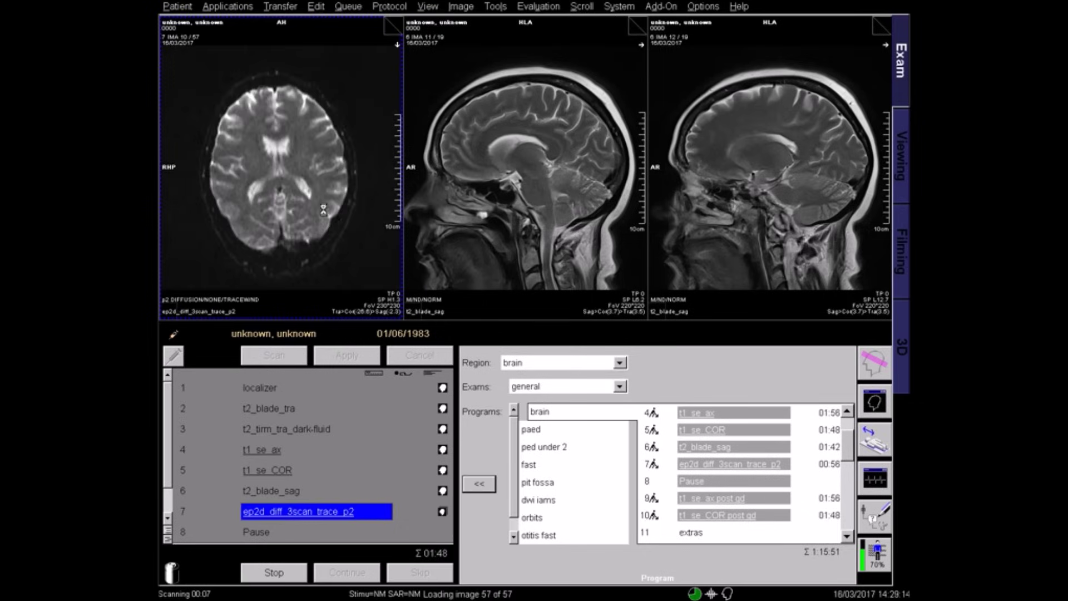
scroll(290, 177, up, 3)
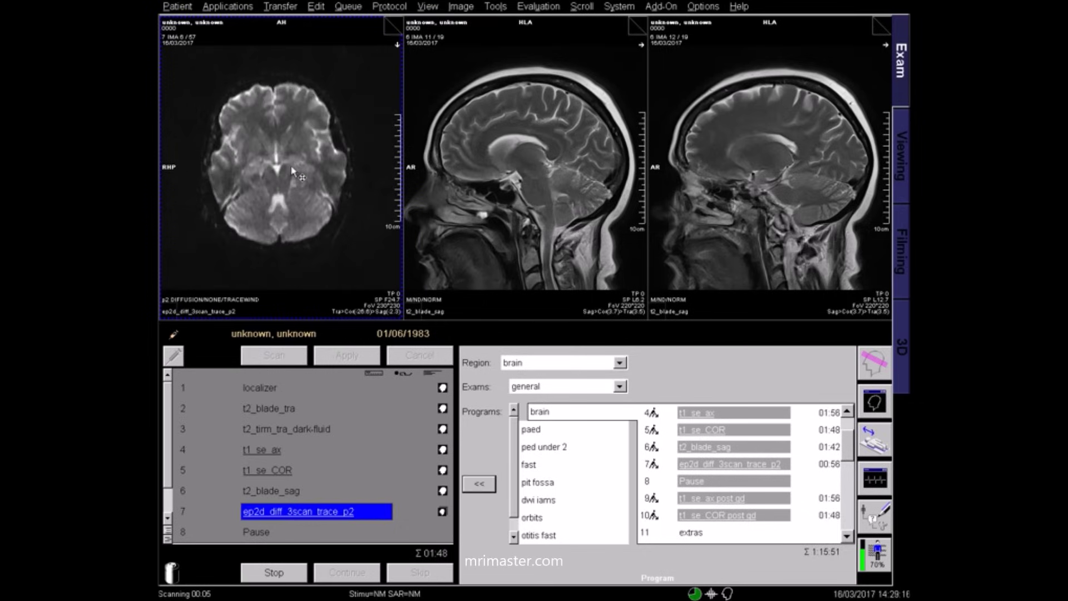
scroll(291, 170, down, 9)
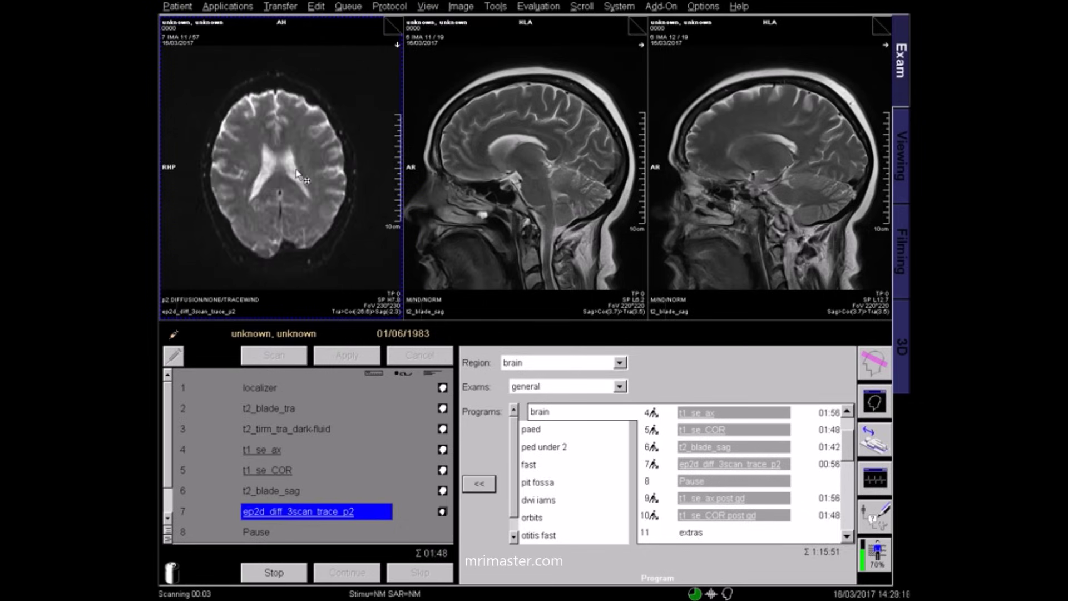
scroll(292, 196, down, 5)
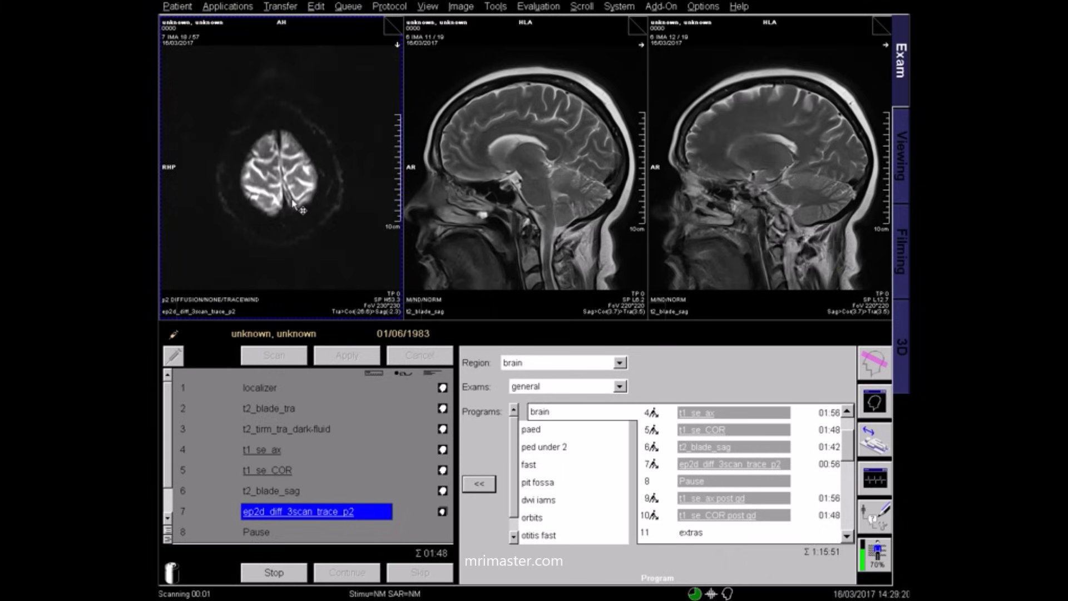
scroll(295, 196, down, 5)
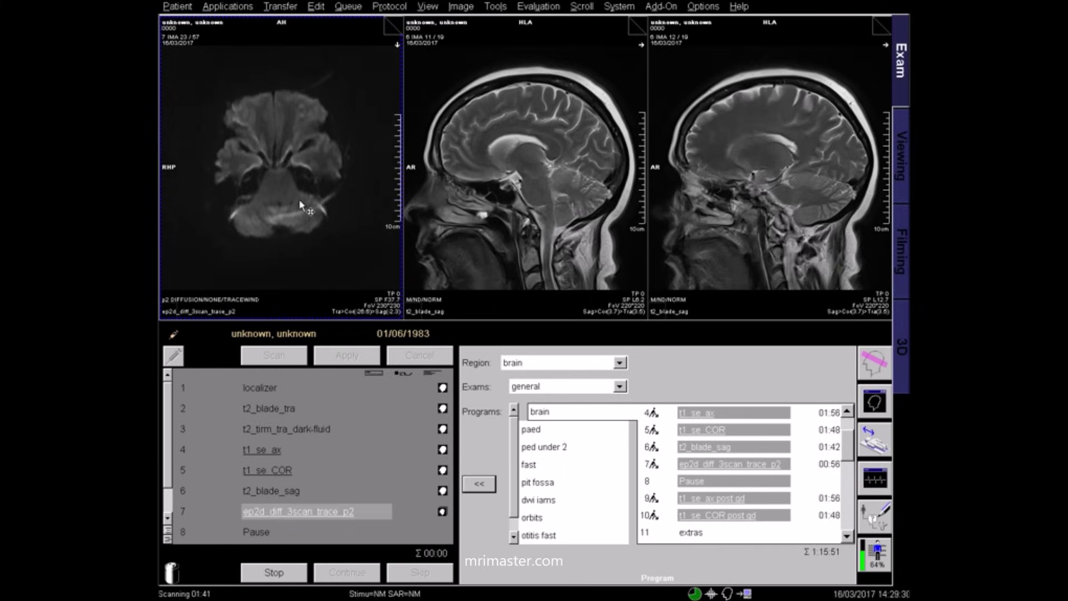
scroll(299, 184, down, 6)
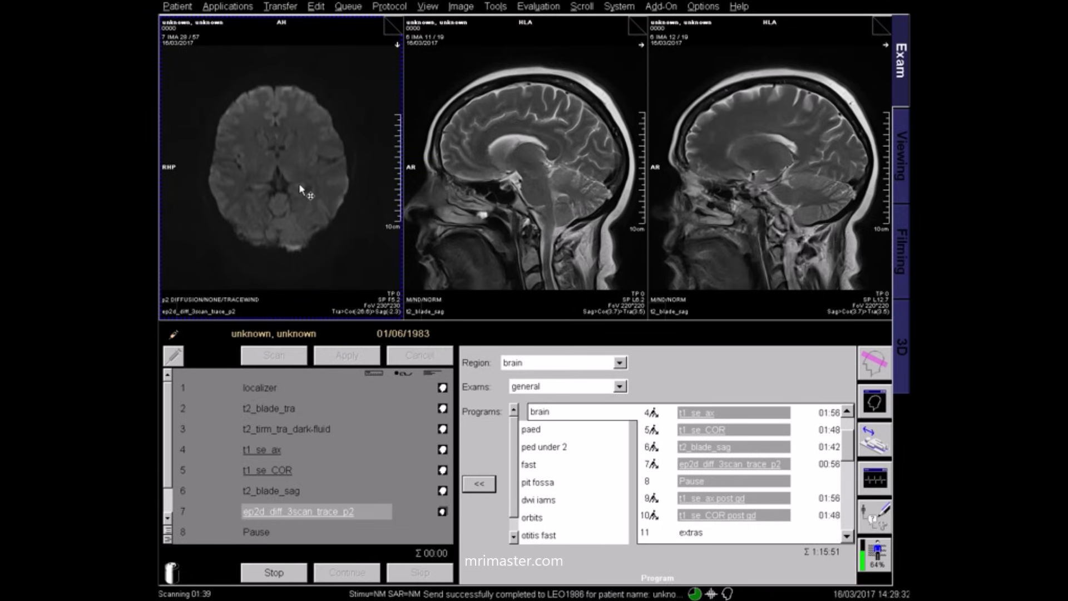
scroll(300, 184, down, 5)
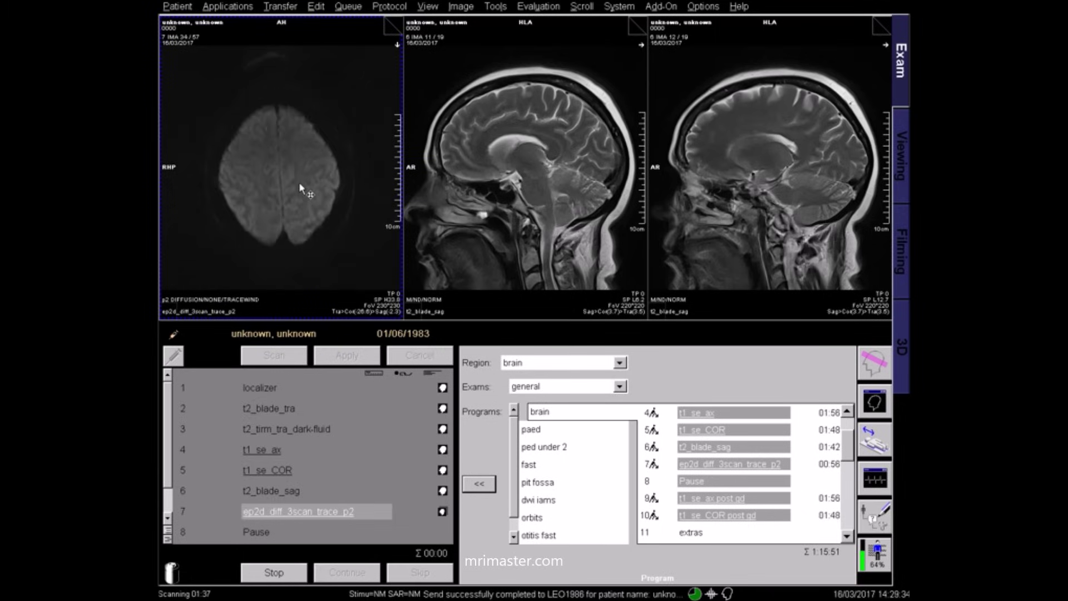
scroll(300, 184, down, 6)
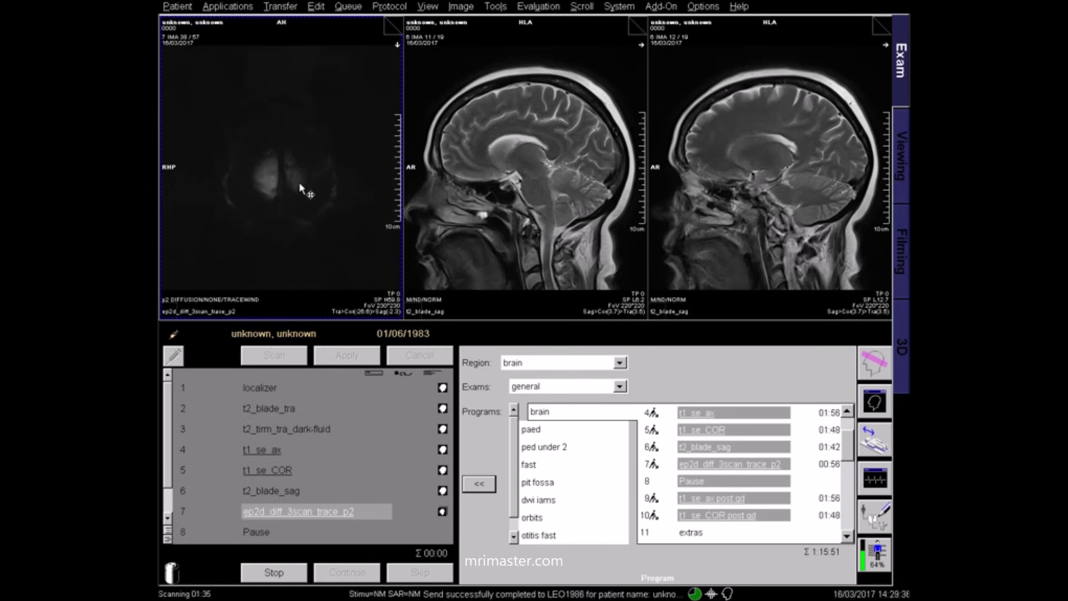
scroll(298, 181, down, 6)
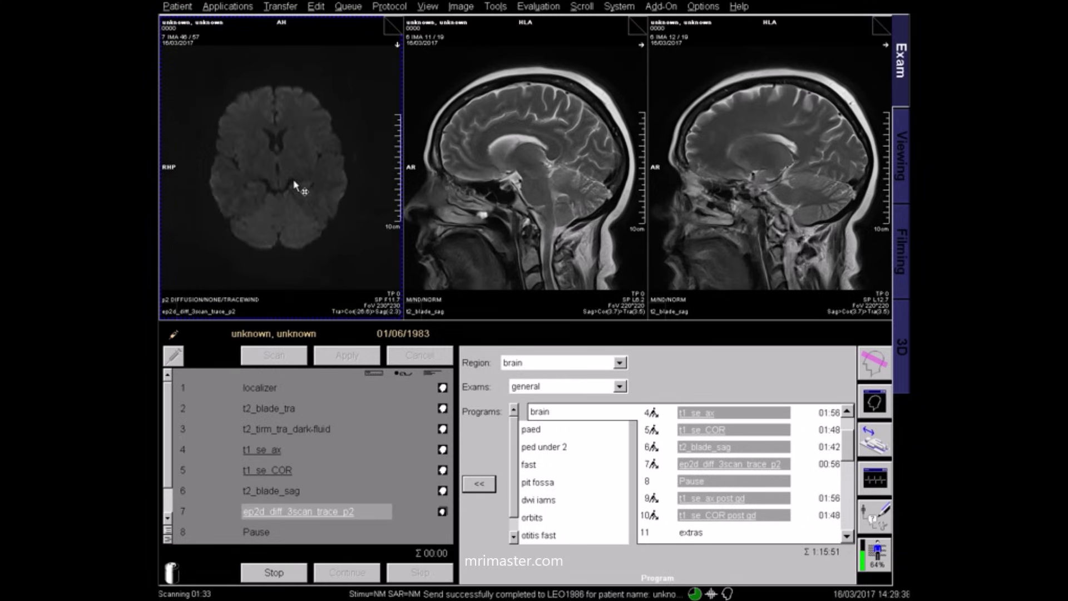
scroll(254, 214, down, 7)
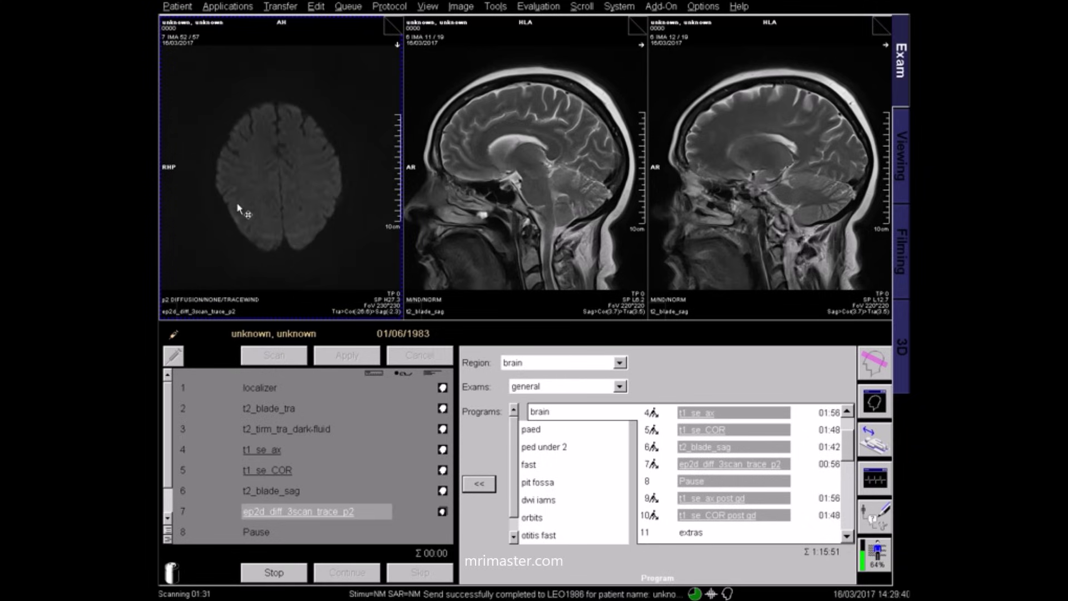
scroll(241, 206, down, 1)
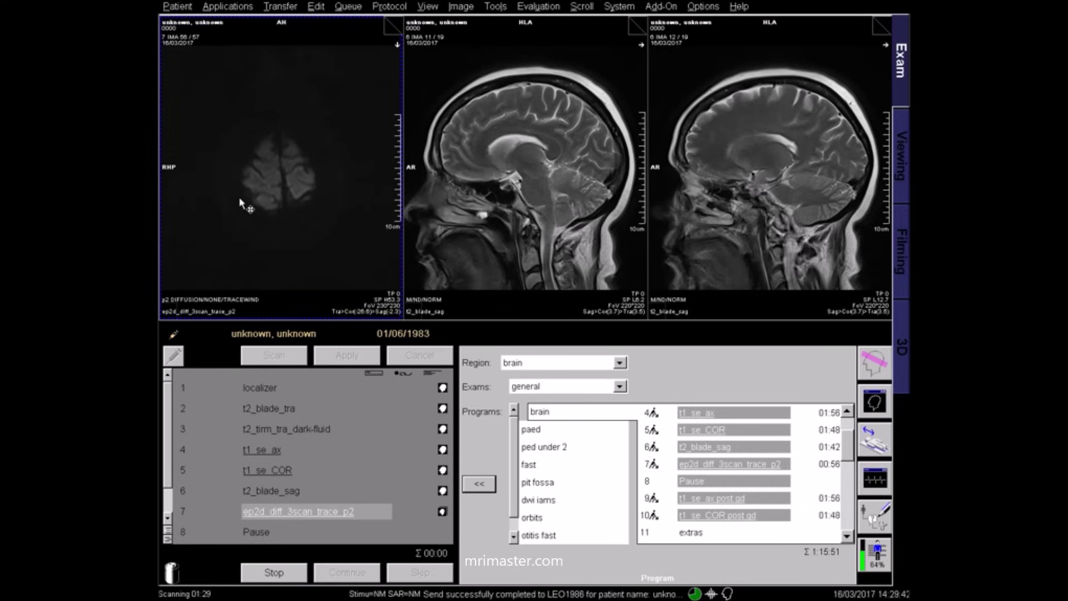
Replace the trace images with the diffusion scan's ADC map and scroll it
click(443, 512)
click(461, 509)
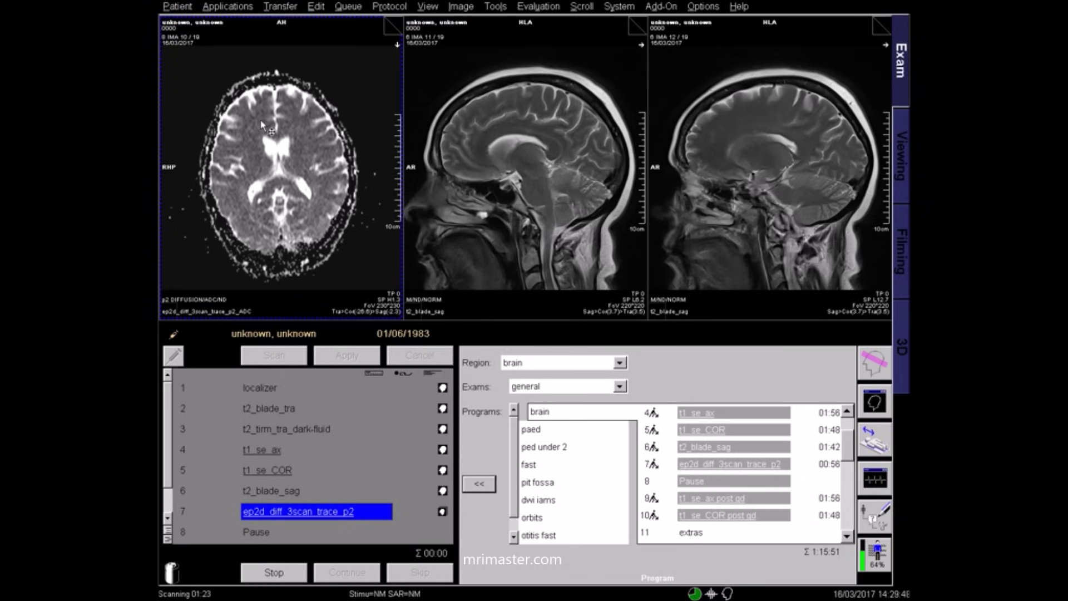
scroll(262, 125, down, 5)
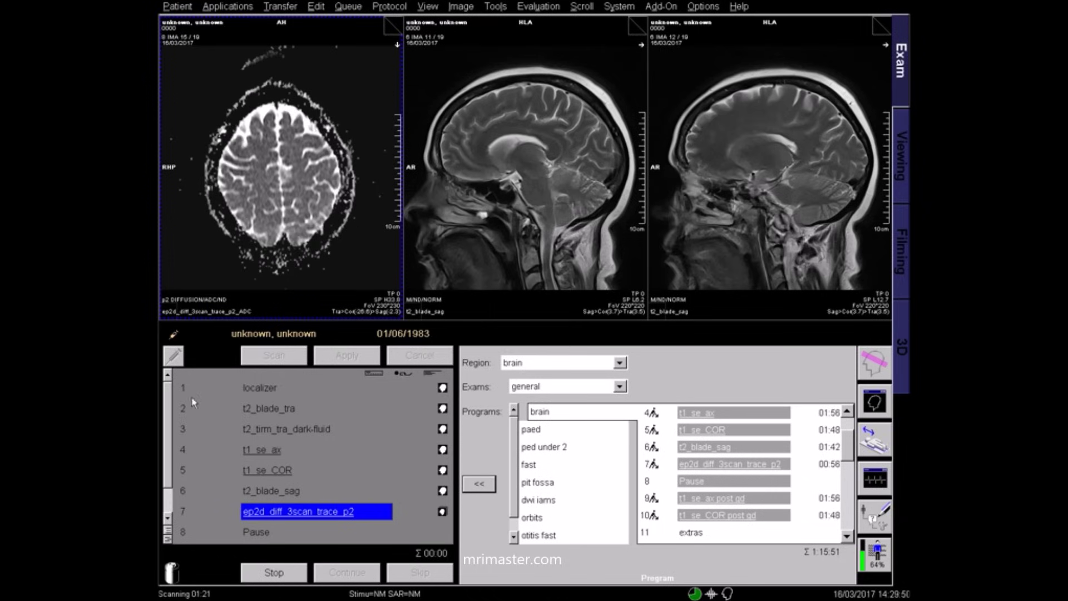
drag(170, 412, 169, 444)
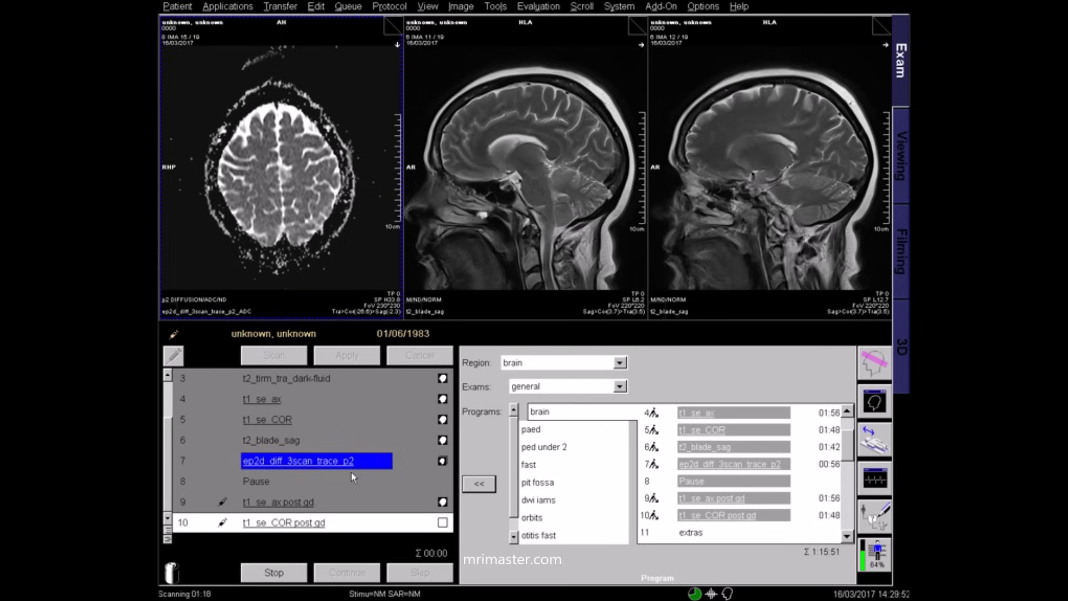
Load the t1_se_ax post gd images into the left viewer and scroll its slices
click(441, 505)
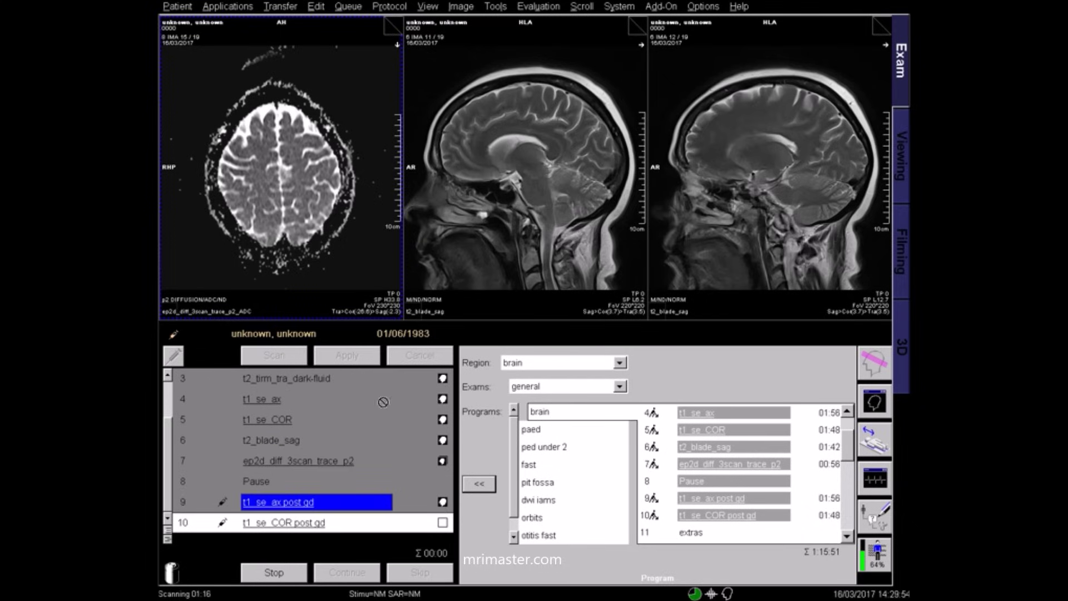
drag(406, 448, 311, 206)
scroll(311, 206, down, 2)
scroll(283, 192, up, 1)
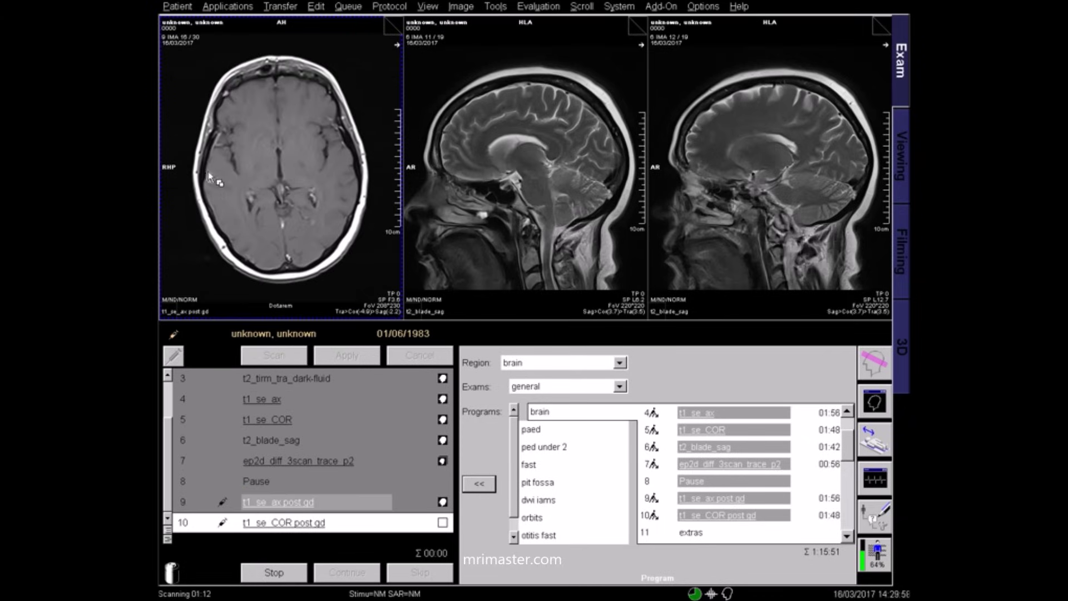
scroll(238, 205, down, 1)
scroll(239, 206, down, 5)
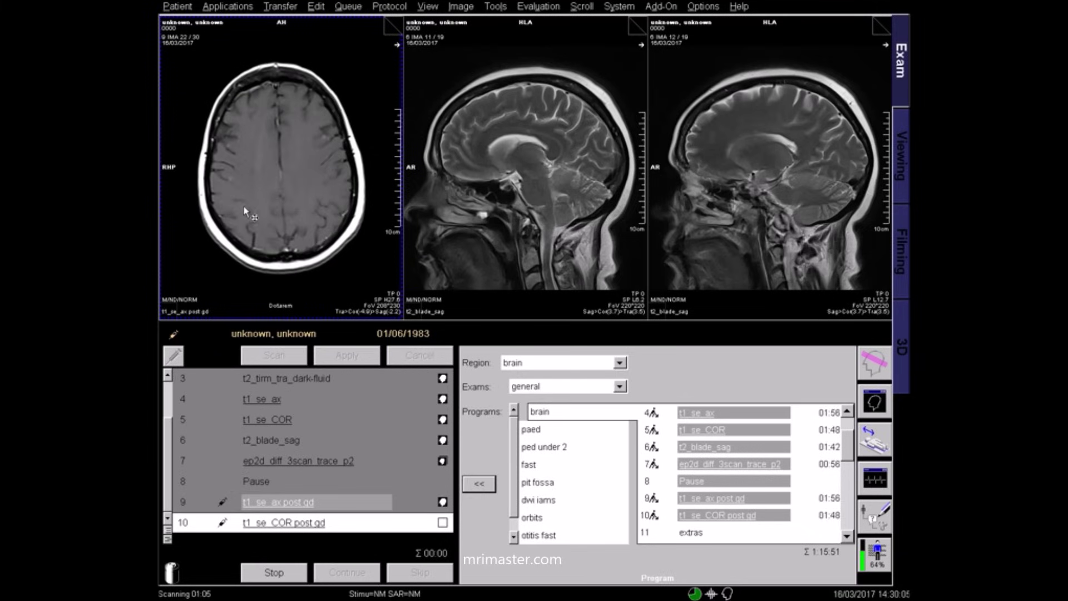
scroll(323, 145, down, 2)
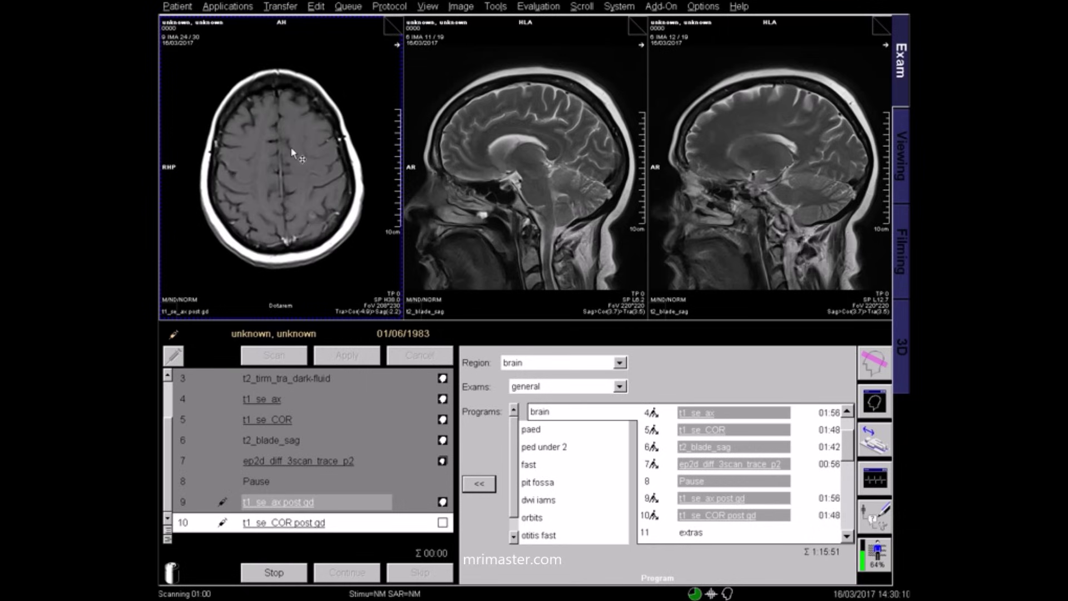
scroll(292, 148, up, 8)
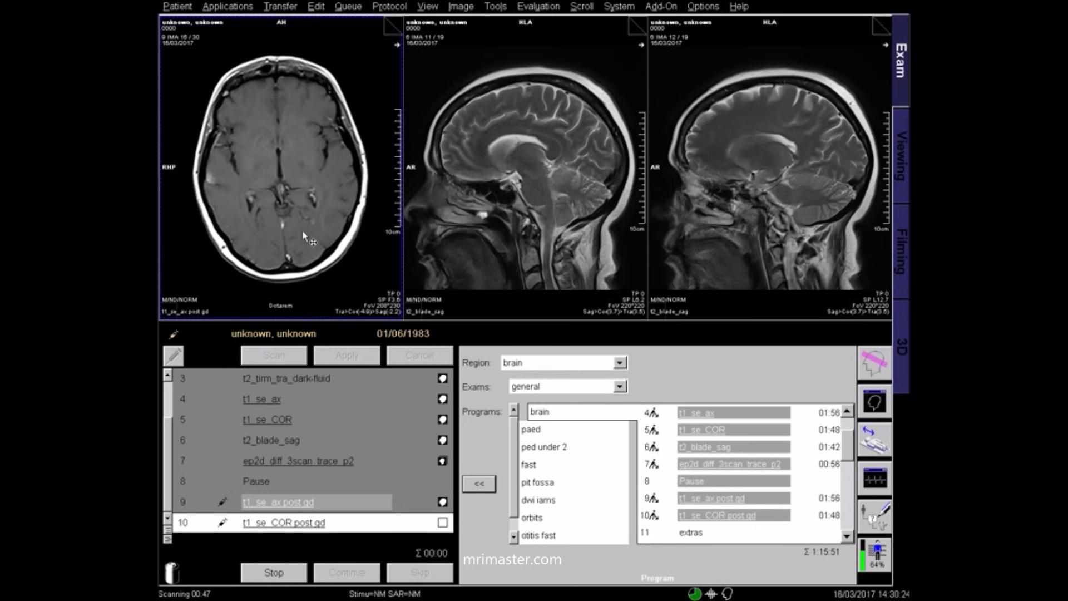
Show the pre-contrast t1_se_ax images in the middle viewer for comparison
drag(443, 399, 486, 189)
scroll(486, 188, down, 1)
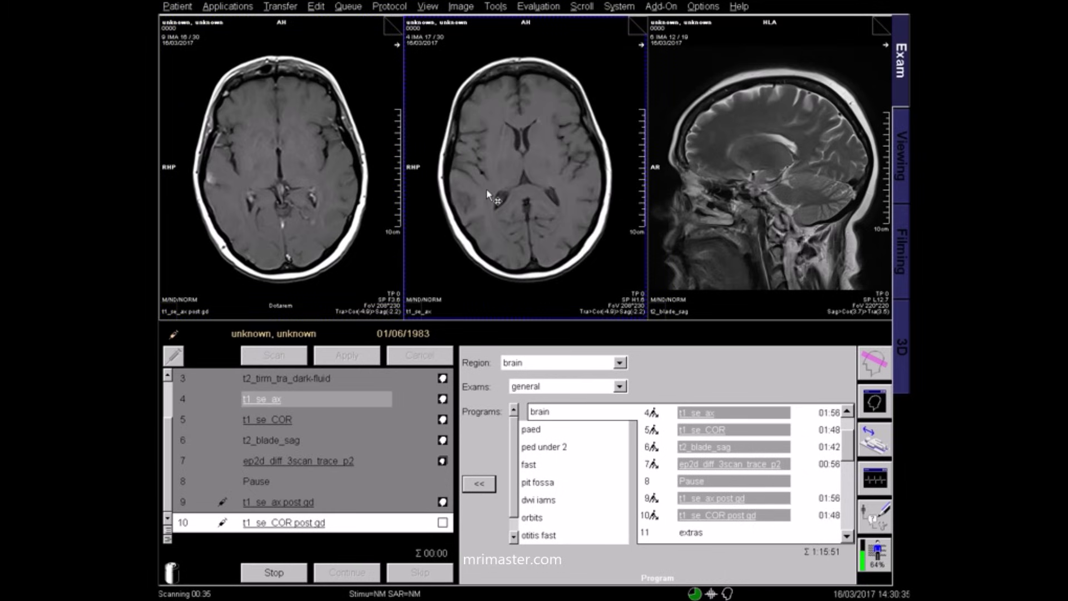
scroll(486, 189, up, 1)
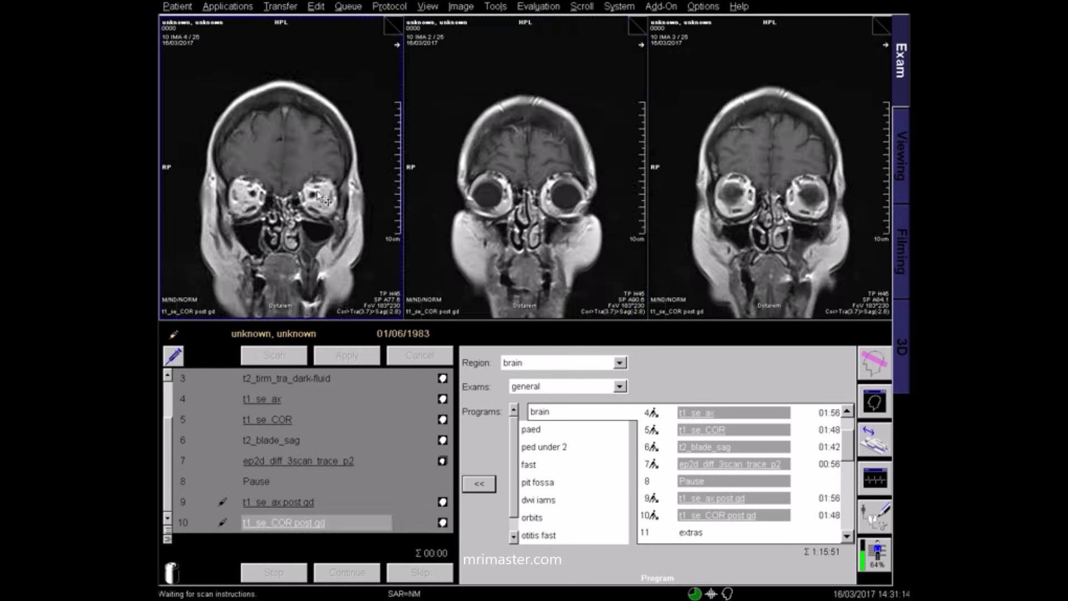
Scroll through the t1_se_COR post gd coronal slices in the left viewer
scroll(309, 168, down, 4)
scroll(309, 168, down, 5)
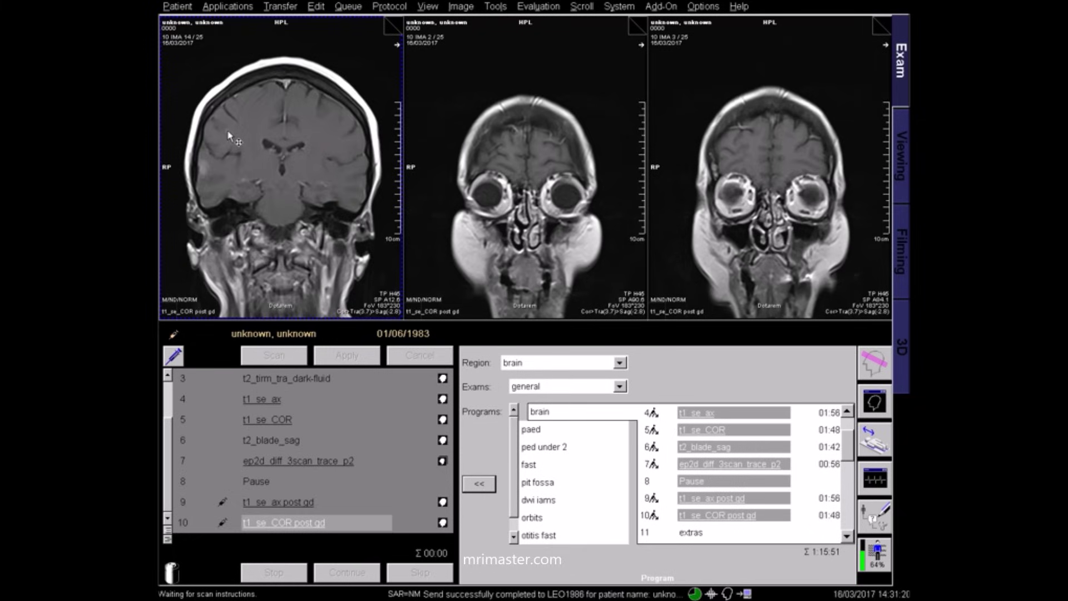
scroll(296, 177, down, 4)
scroll(296, 177, down, 2)
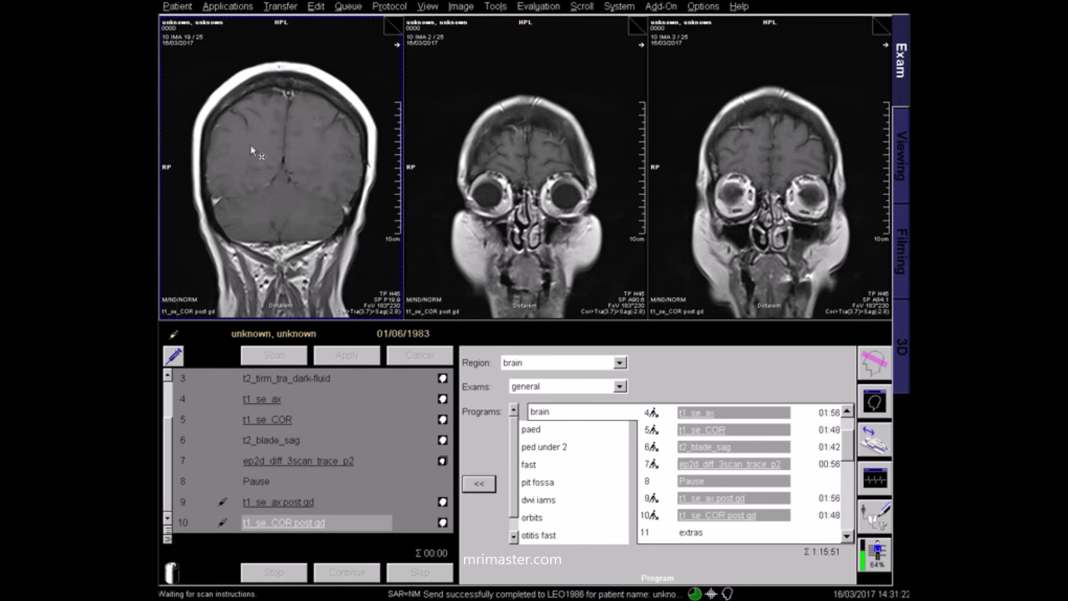
scroll(341, 177, down, 2)
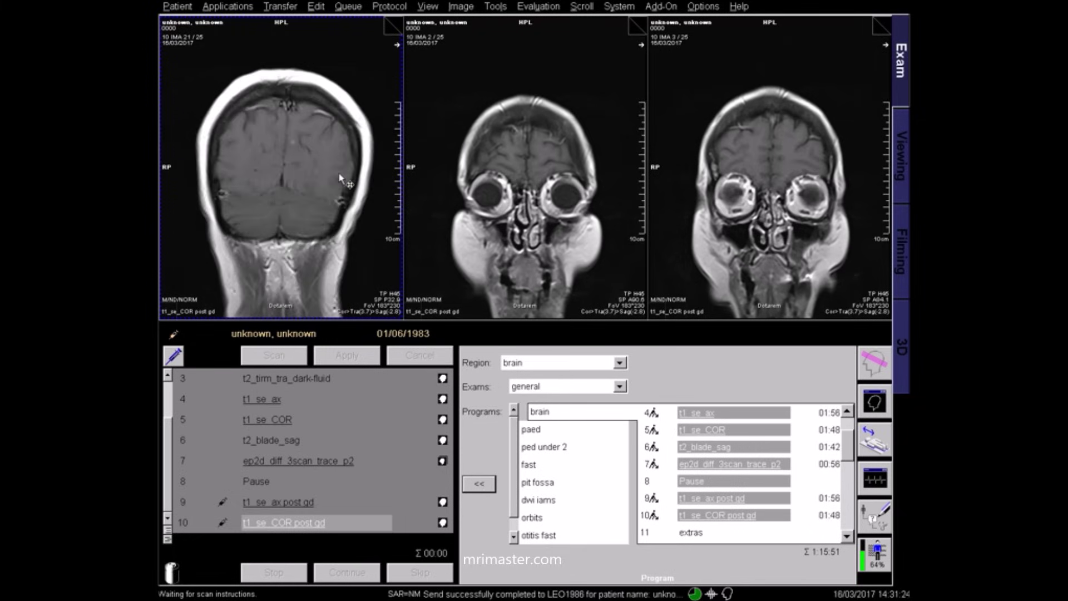
scroll(303, 163, up, 1)
scroll(301, 151, up, 1)
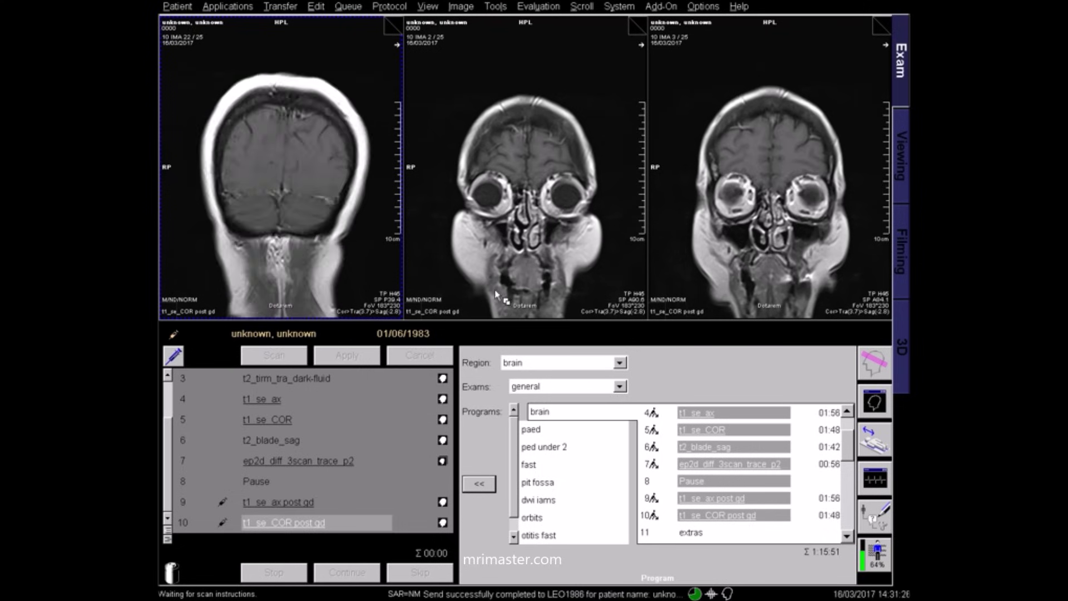